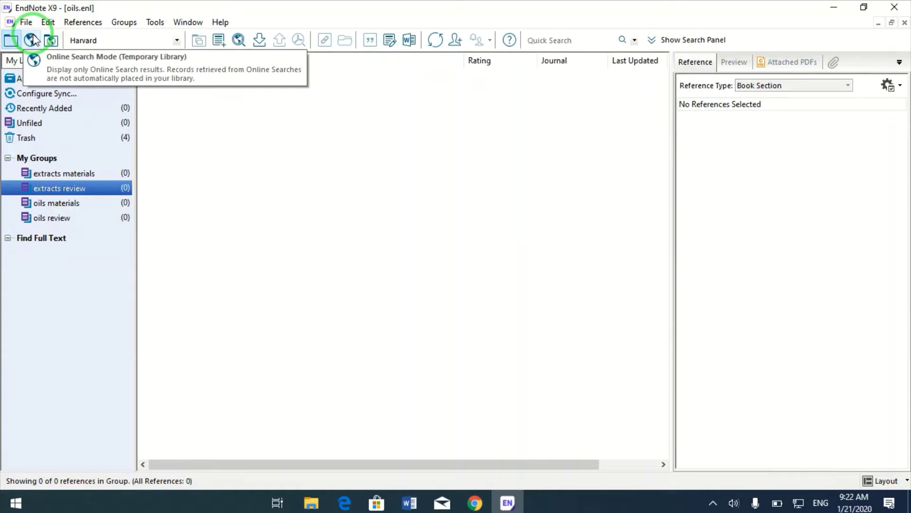
Switch to Online Search Mode (Temporary Library) and show the search panel.
left_click(32, 40)
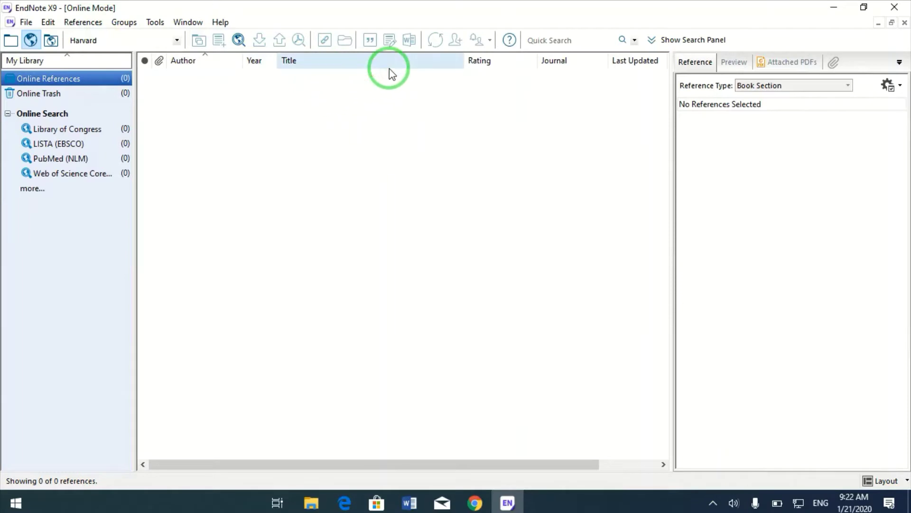
left_click(654, 45)
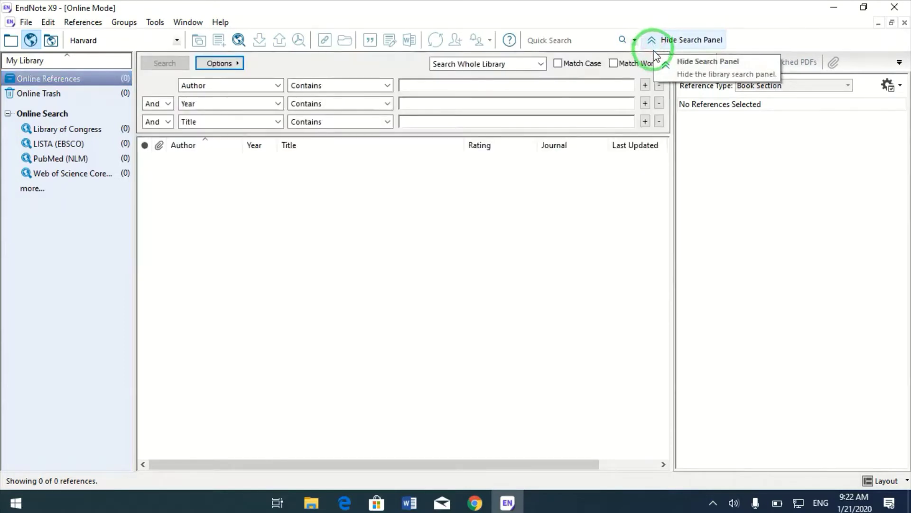
left_click(654, 43)
left_click(654, 43)
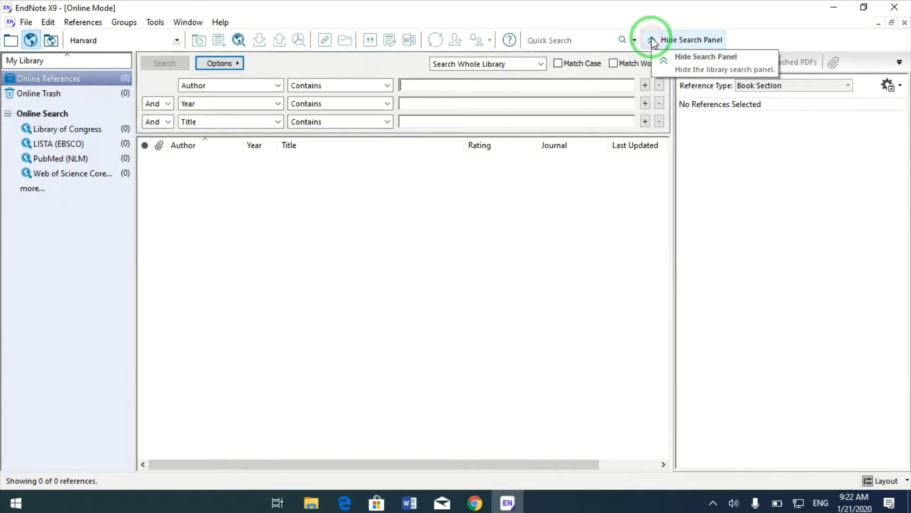
left_click(654, 42)
left_click(654, 43)
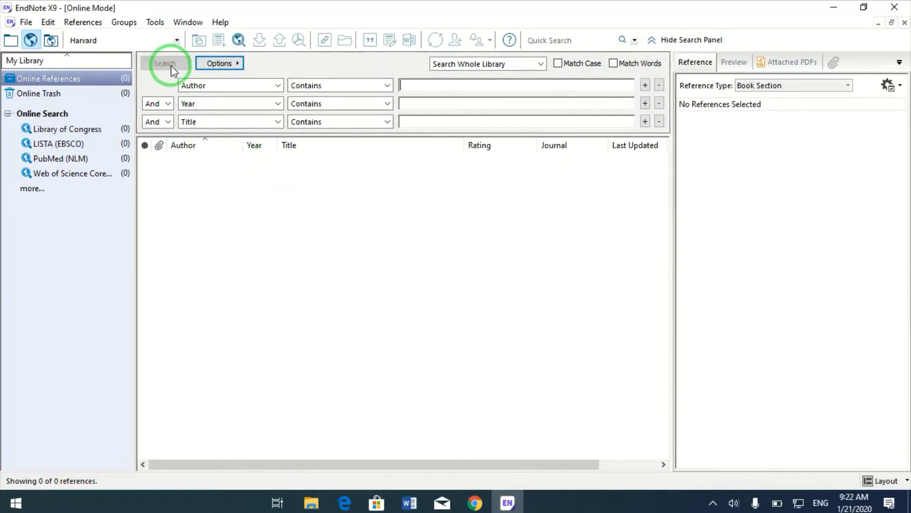
Examine the search options, the first row's field and comparison choices, and the second row's Boolean operators.
left_click(219, 63)
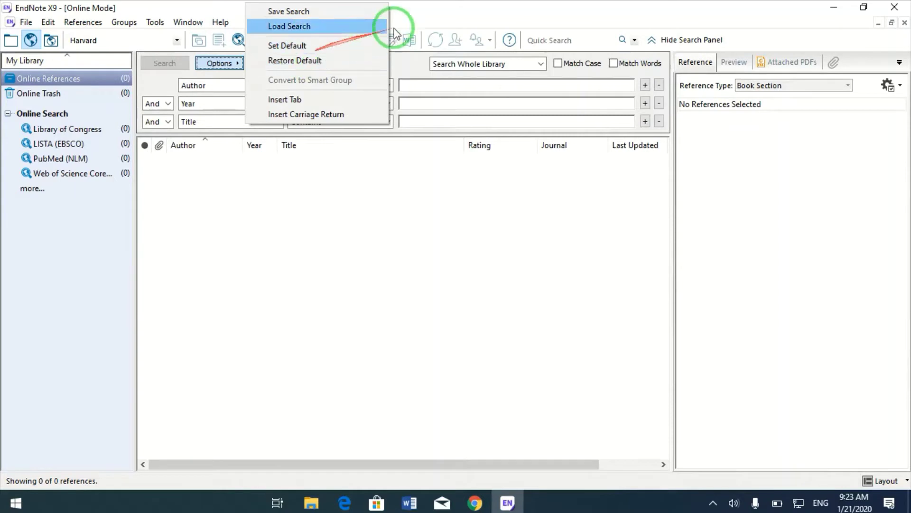
left_click(448, 10)
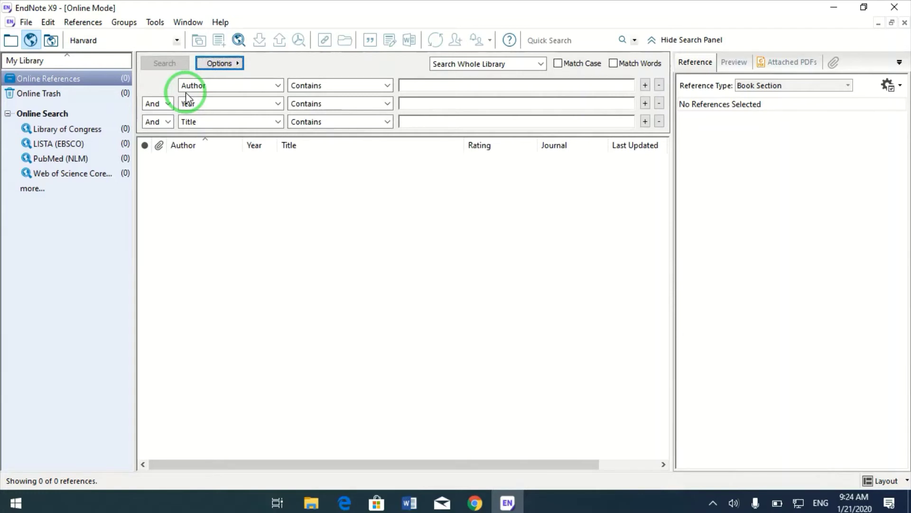
left_click(229, 86)
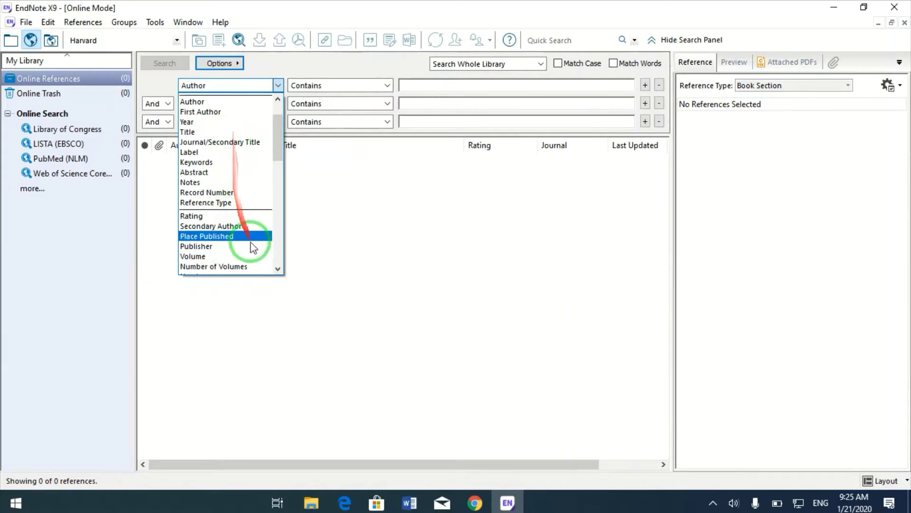
left_click(327, 199)
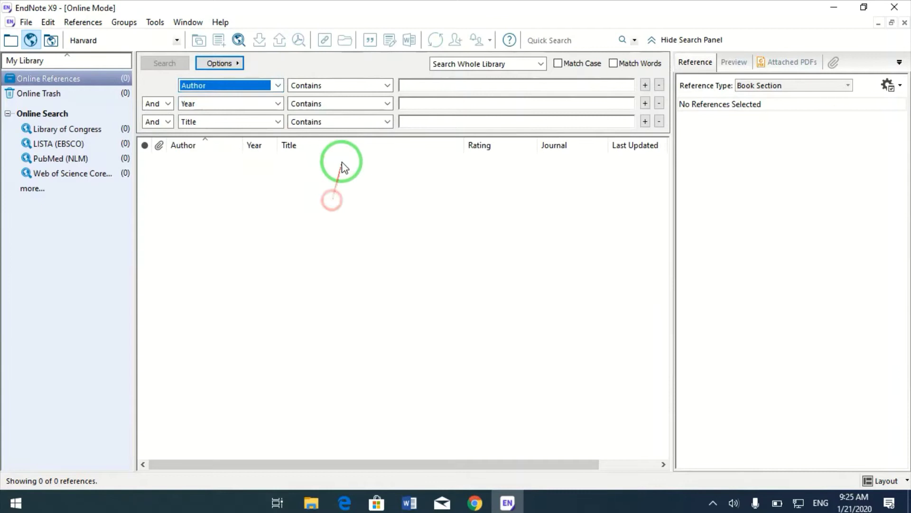
left_click(373, 89)
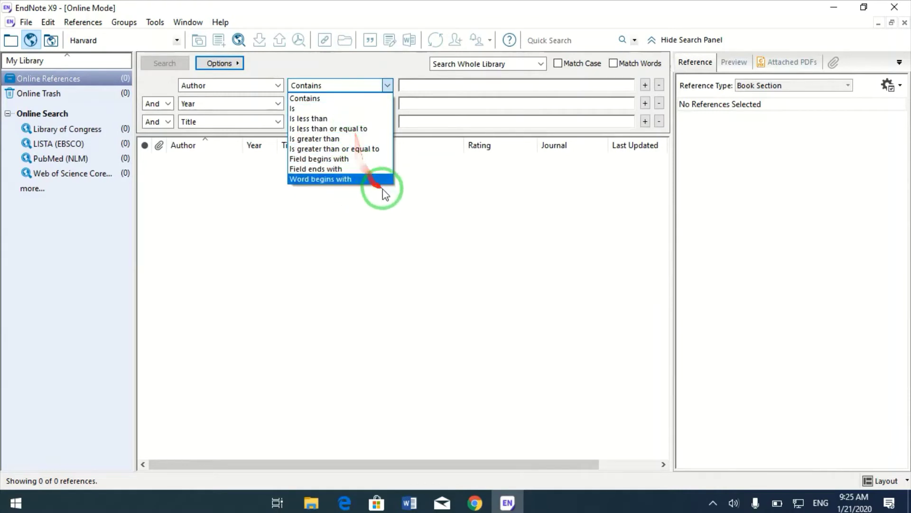
left_click(430, 164)
left_click(435, 86)
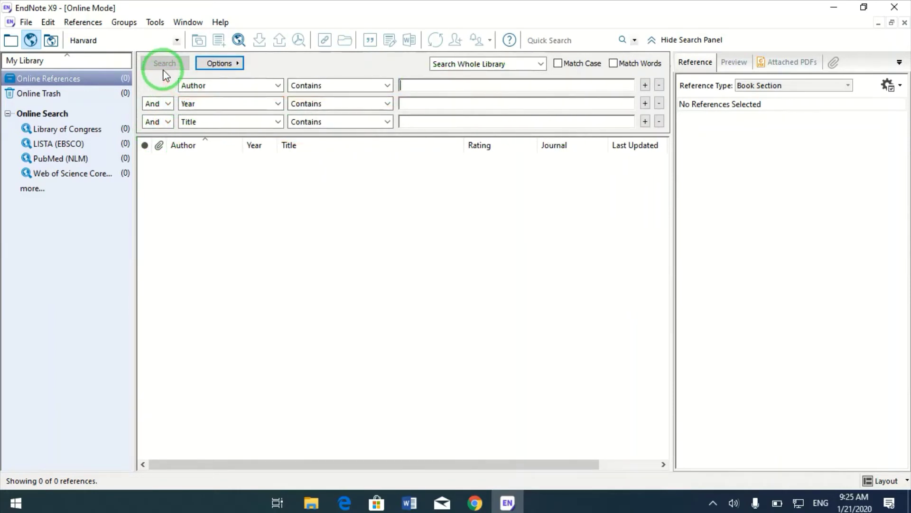
left_click(169, 104)
left_click(452, 83)
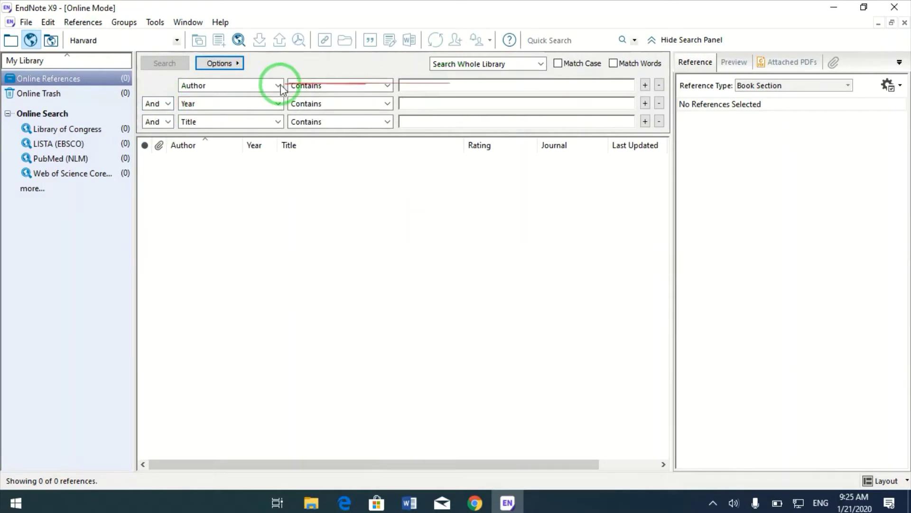
left_click(167, 104)
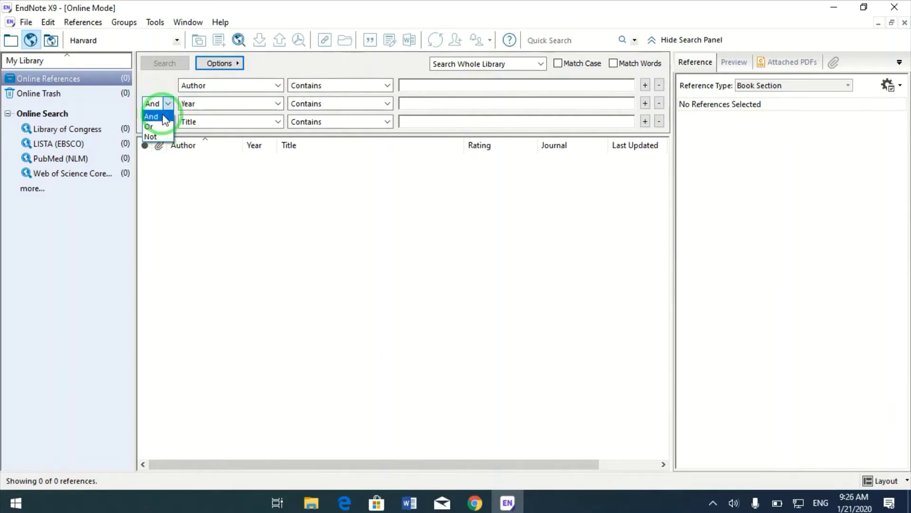
left_click(214, 152)
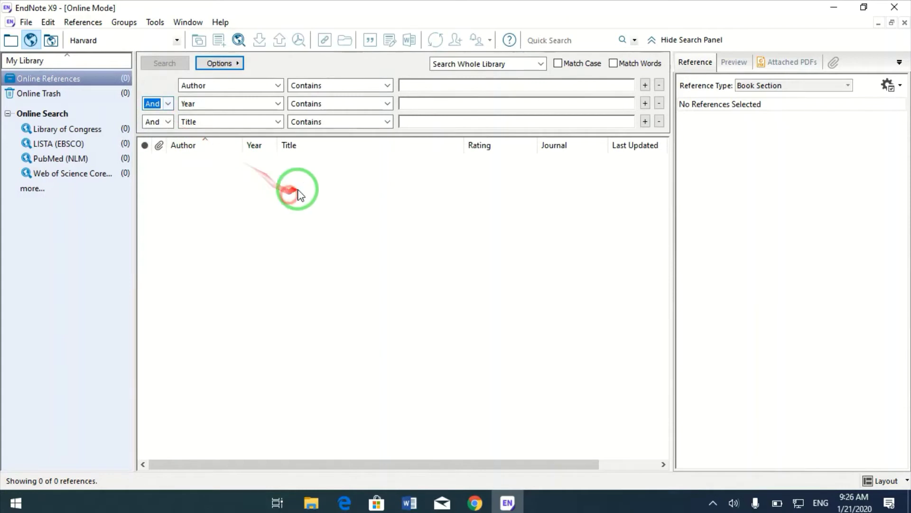
Enter "oil" as the Author search term and set the Year row's operator to Not.
left_click(413, 85)
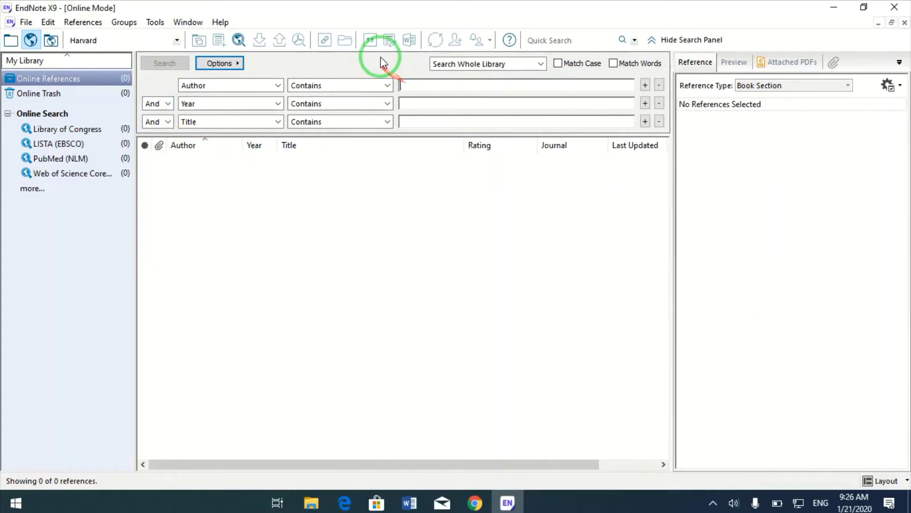
type("oil")
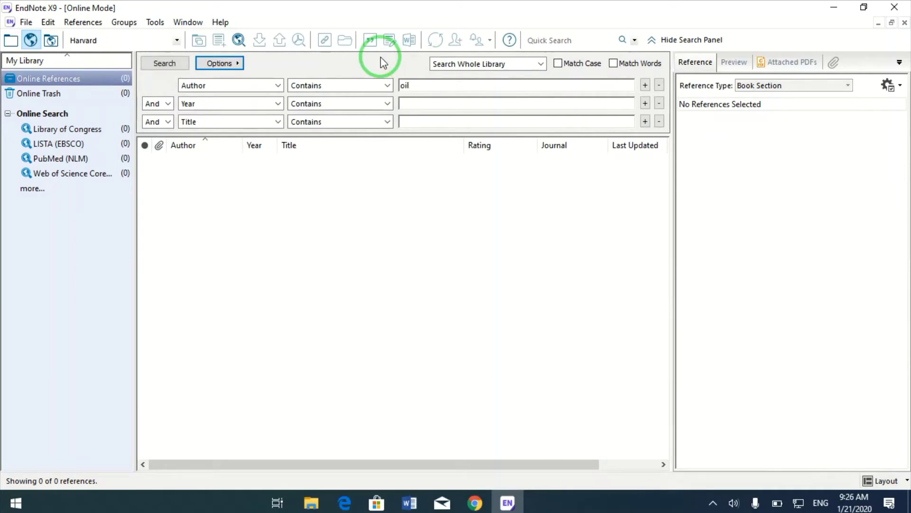
left_click(167, 105)
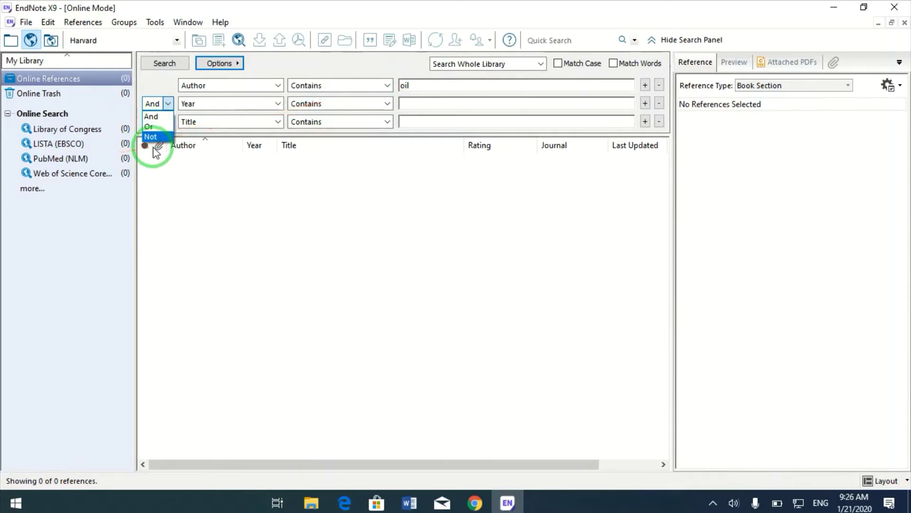
left_click(418, 86)
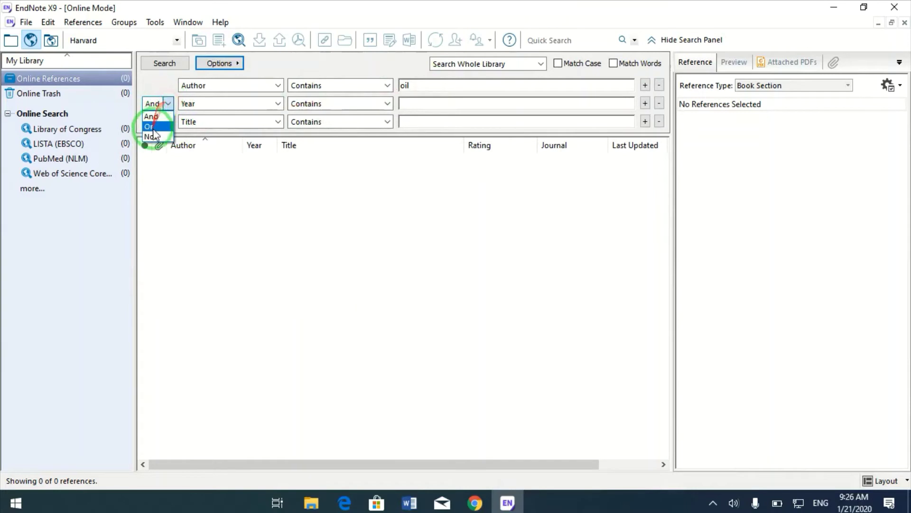
left_click(150, 129)
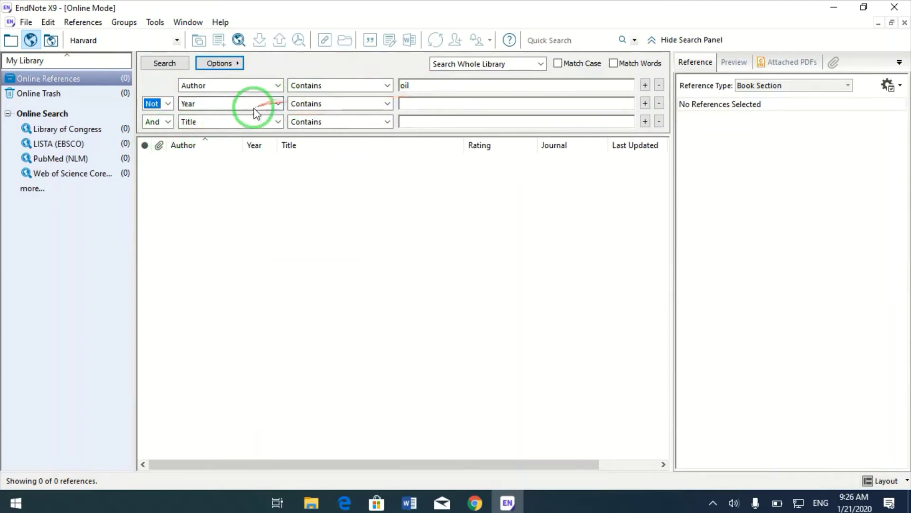
Examine the operator and field choices of the Year row and the operator choices of the Title row.
left_click(168, 103)
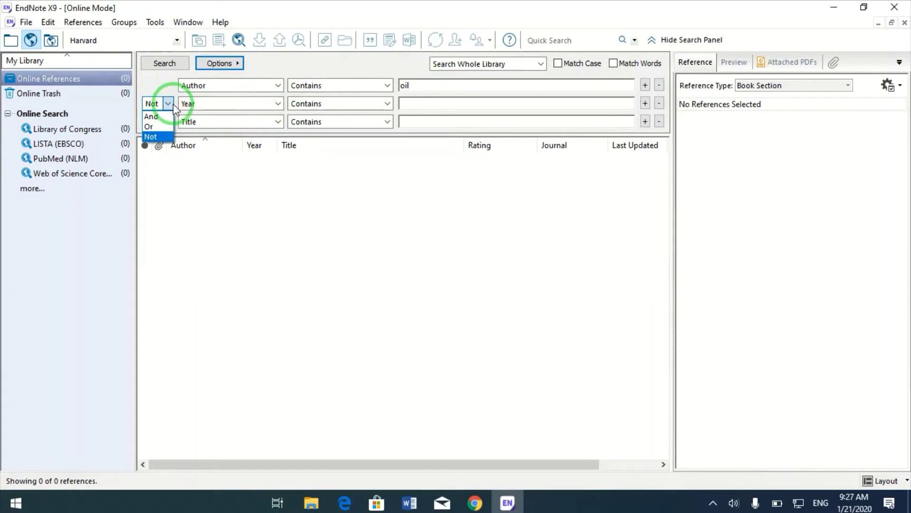
left_click(275, 101)
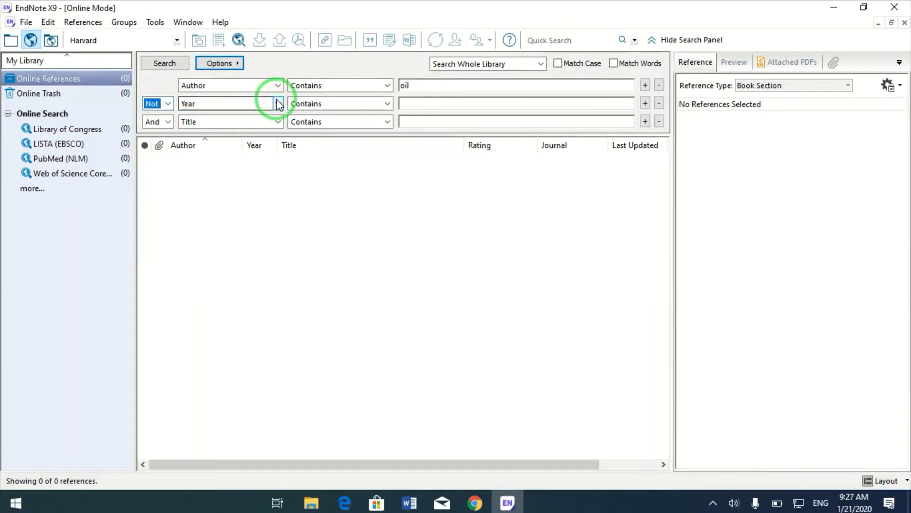
left_click(278, 103)
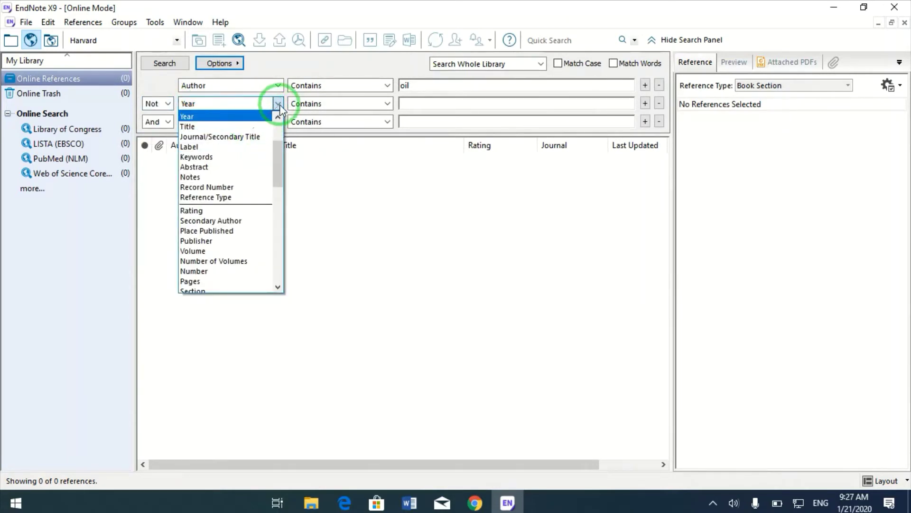
left_click(279, 104)
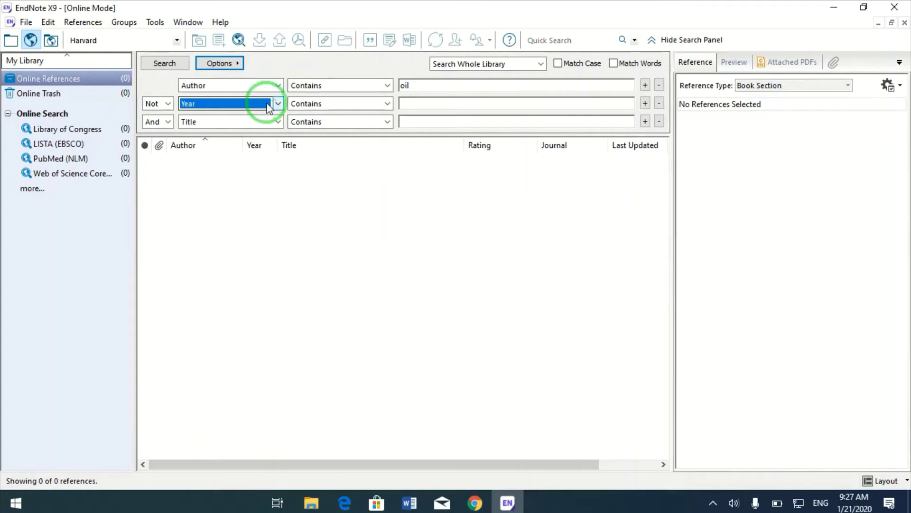
left_click(168, 104)
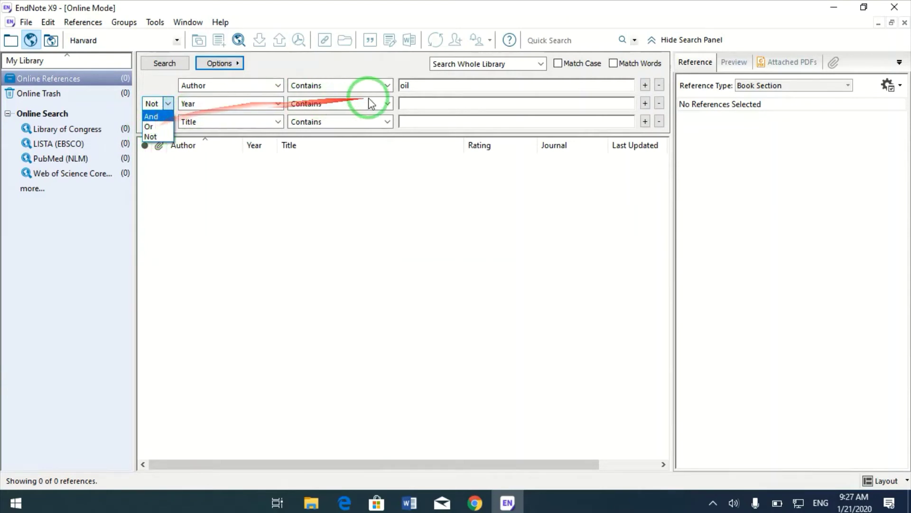
left_click(422, 102)
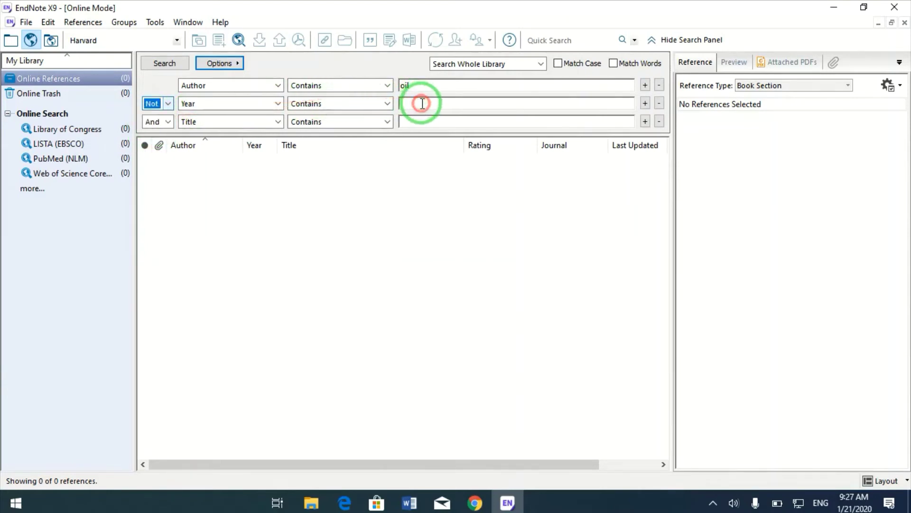
left_click(169, 122)
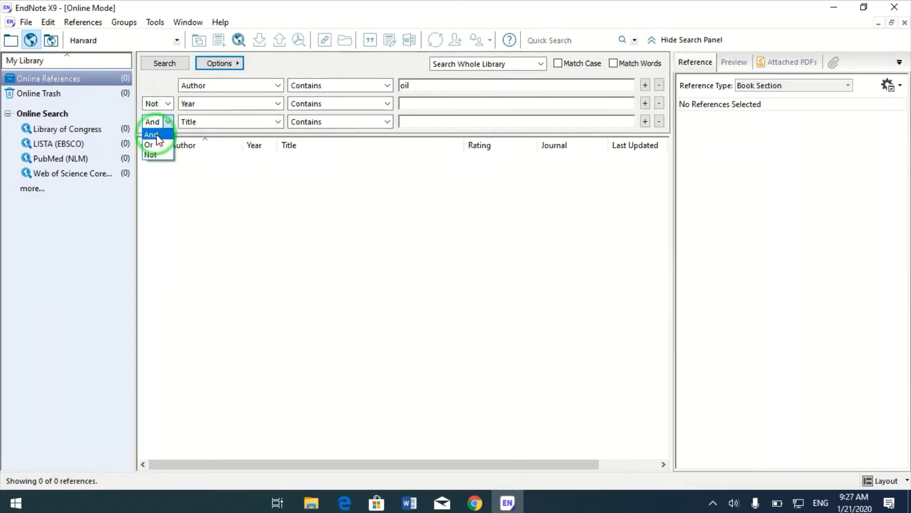
left_click(407, 206)
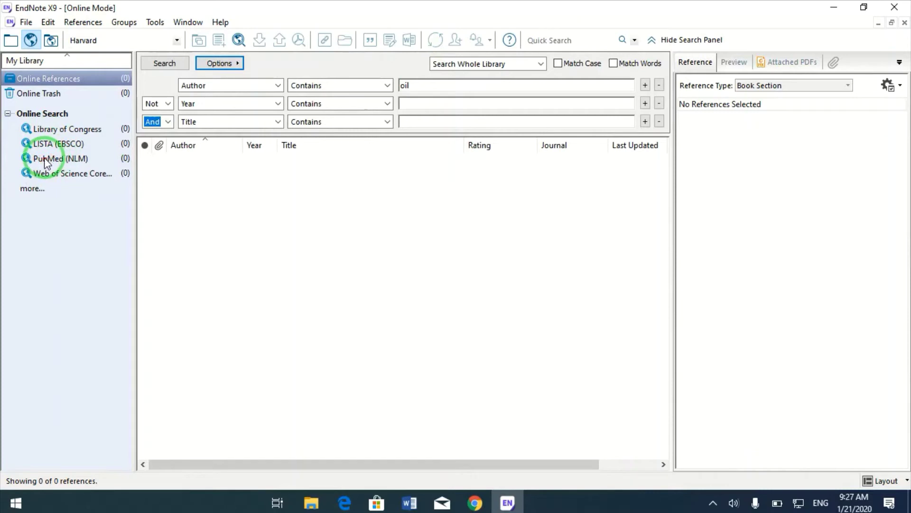
Search the additional online connections for "anuual" and "review", select BIOSIS Previews (Clarivate), and close the chooser without adding it.
left_click(26, 189)
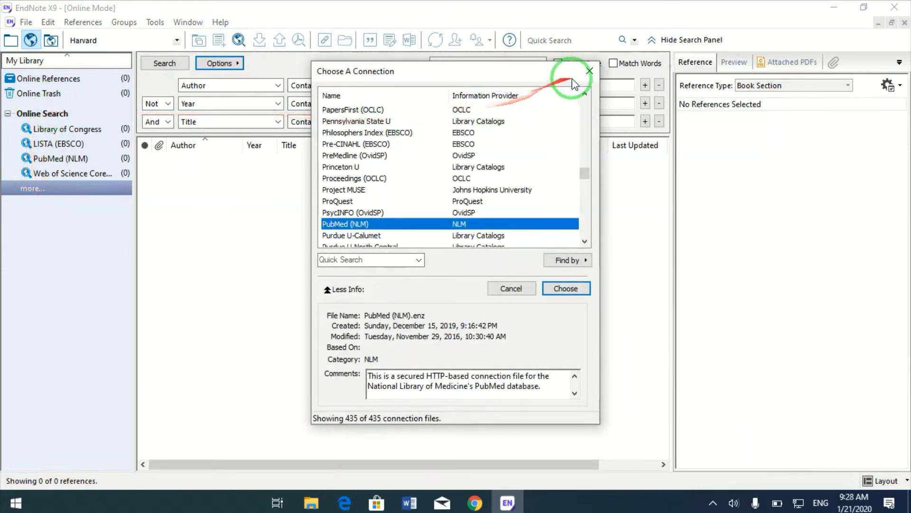
left_click(589, 71)
left_click(33, 187)
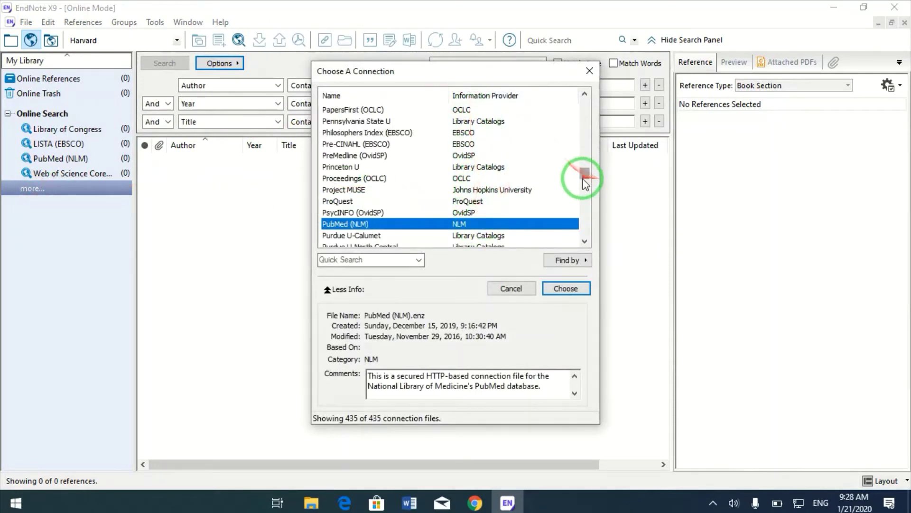
left_click_drag(587, 176, 589, 107)
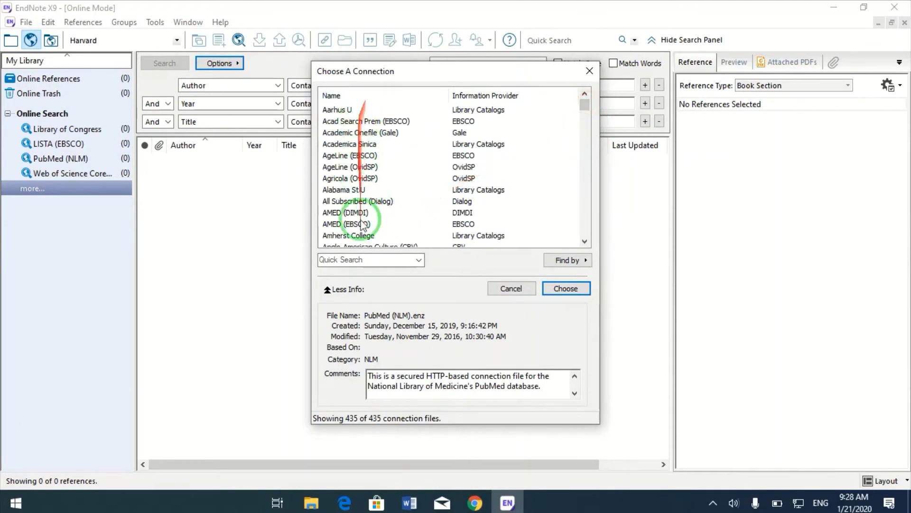
left_click(347, 260)
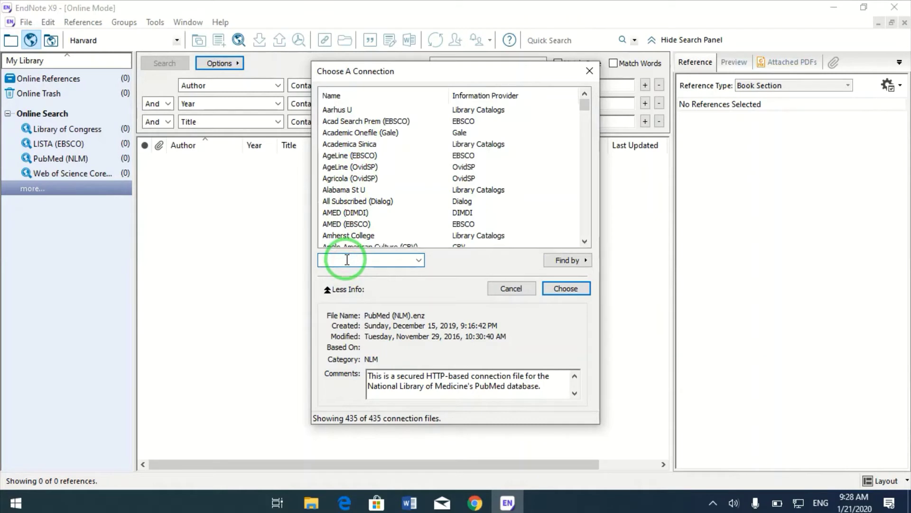
type("anuual")
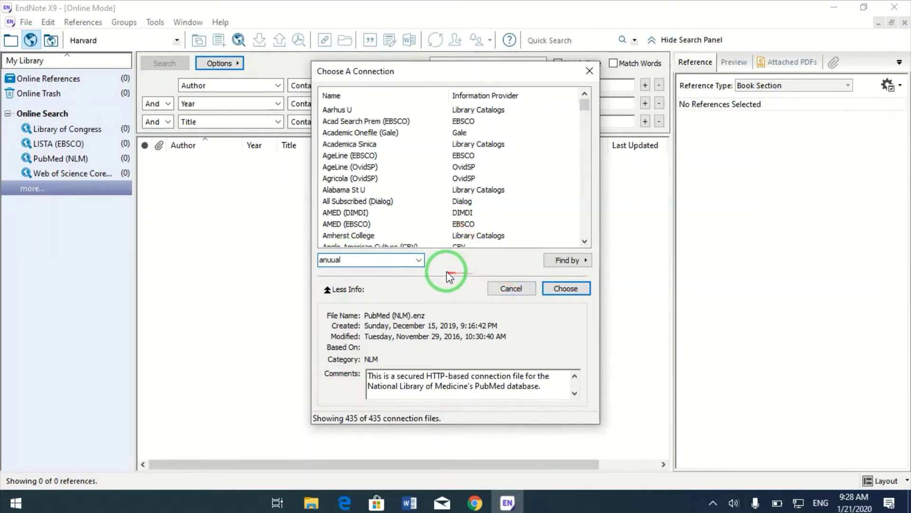
left_click(384, 258)
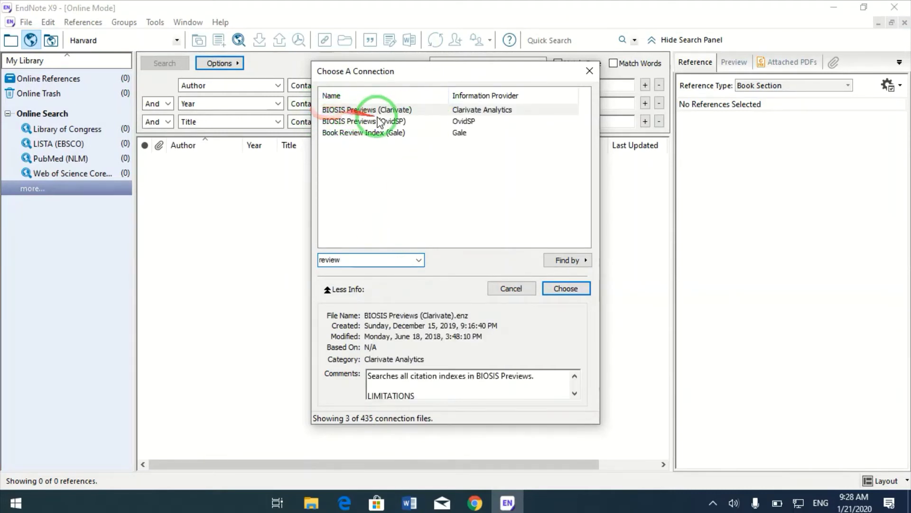
left_click(356, 114)
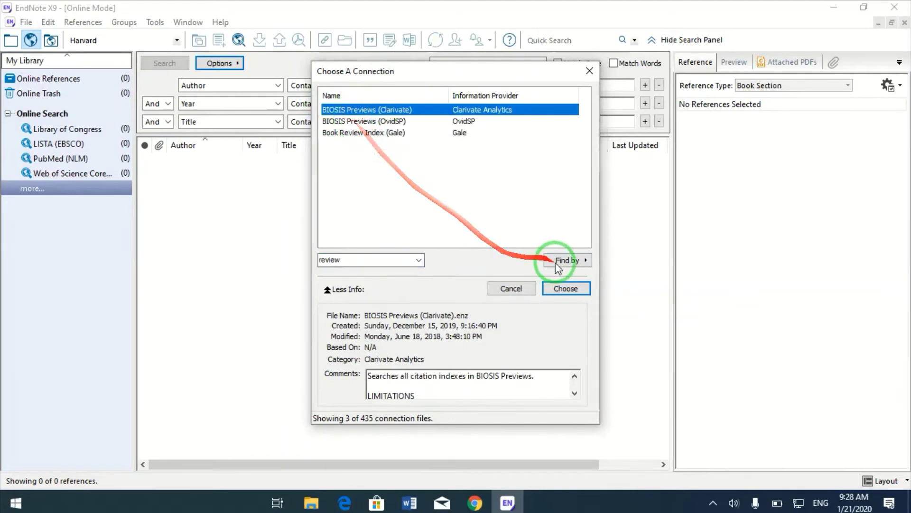
left_click(588, 71)
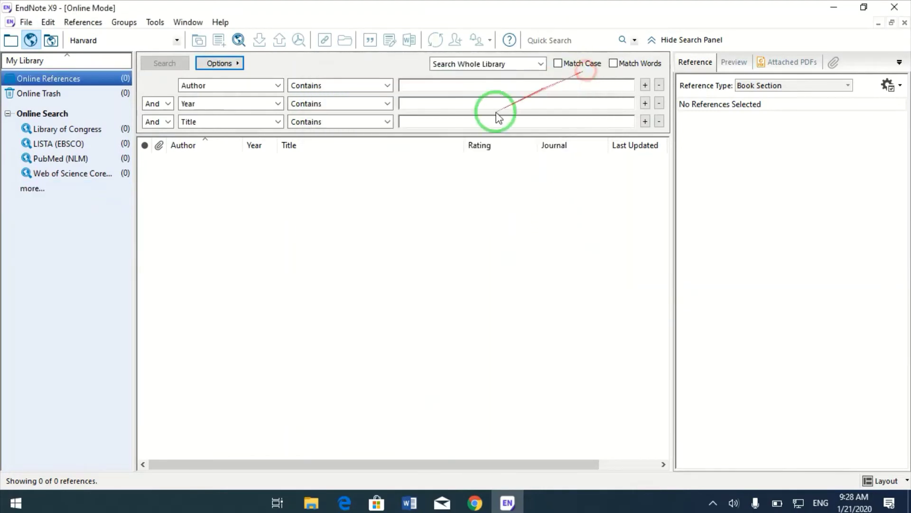
Choose the PubMed (NLM) connection from the list of additional online connections.
left_click(33, 189)
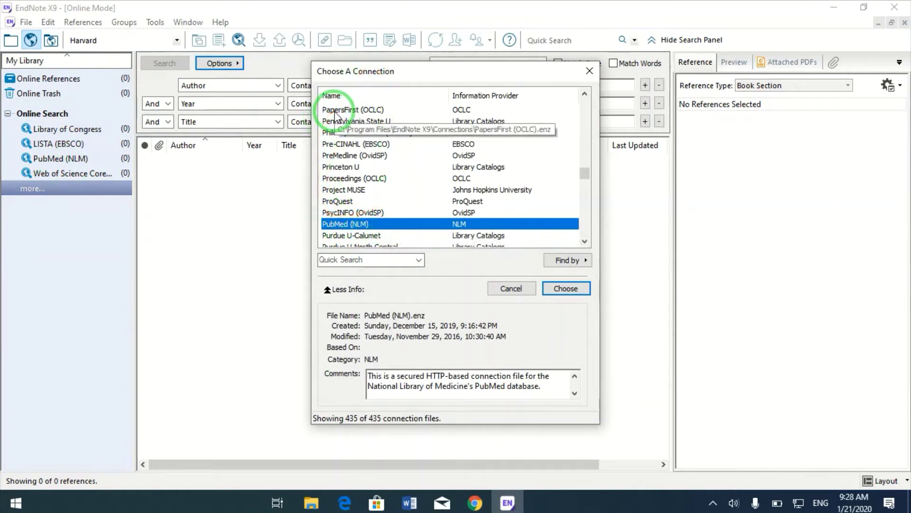
left_click(347, 190)
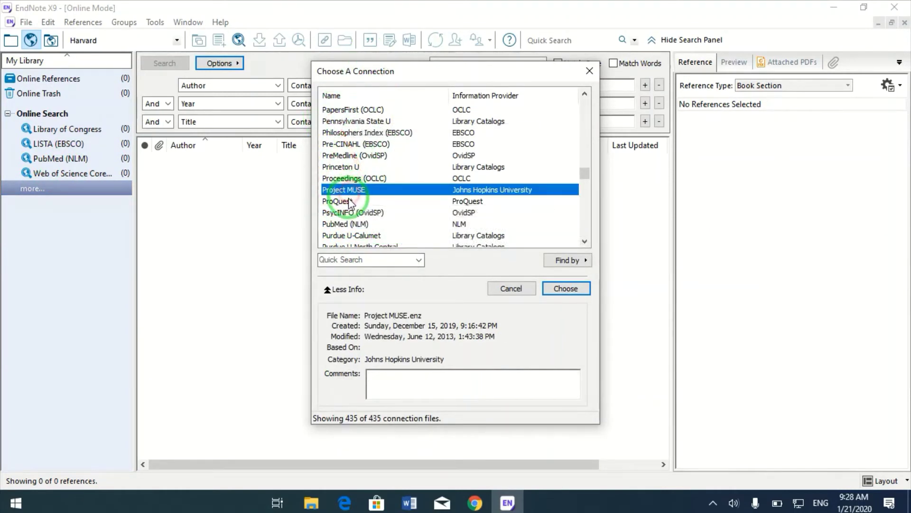
left_click(353, 226)
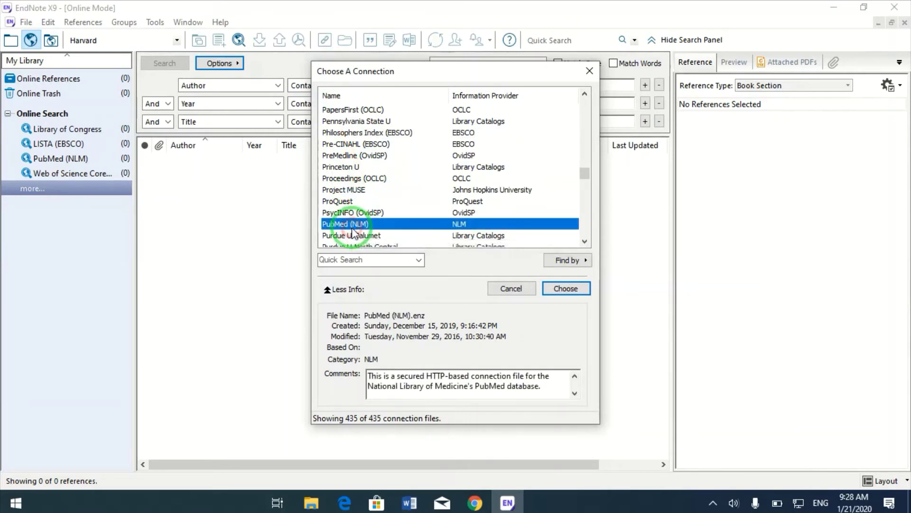
left_click(571, 290)
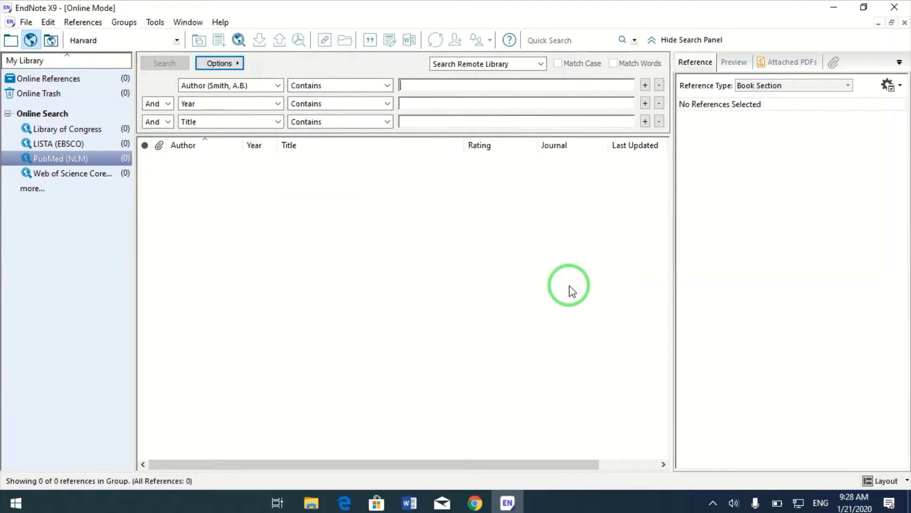
Set the first criterion to Title contains "neem" and run the PubMed search.
left_click(278, 85)
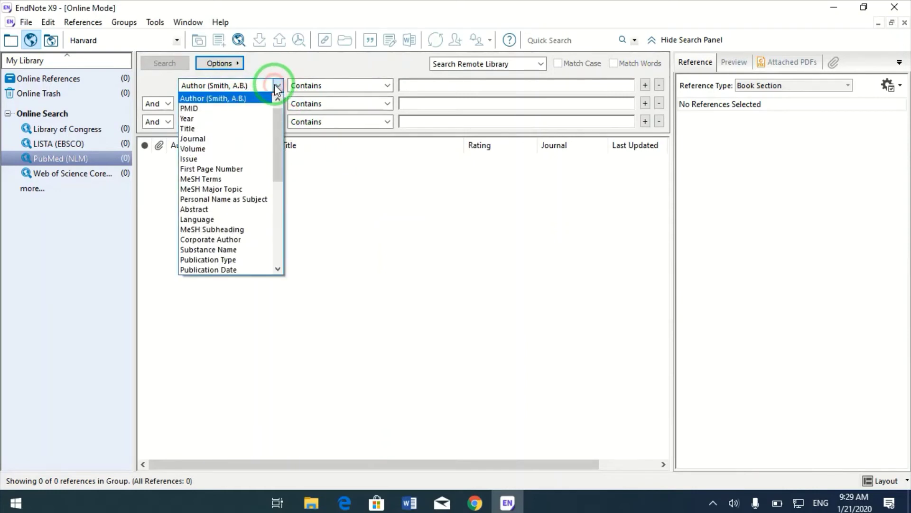
left_click(229, 129)
left_click(432, 85)
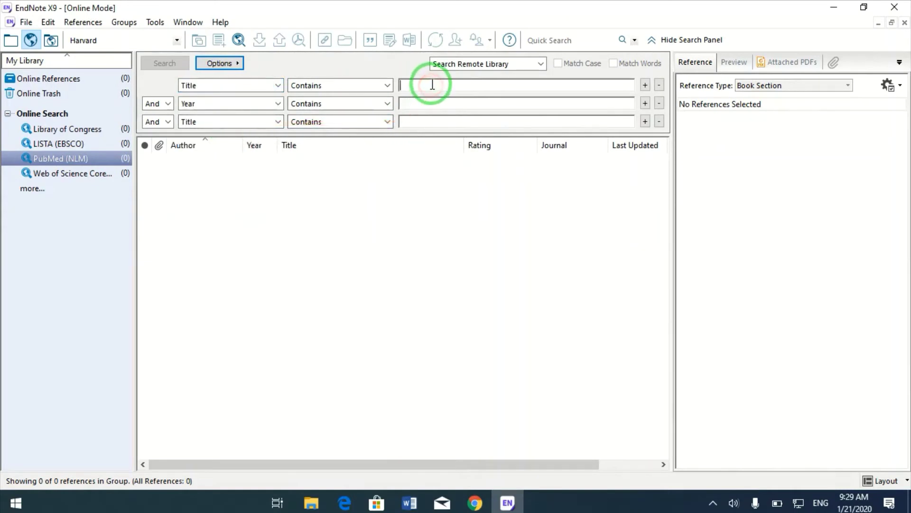
type("neem")
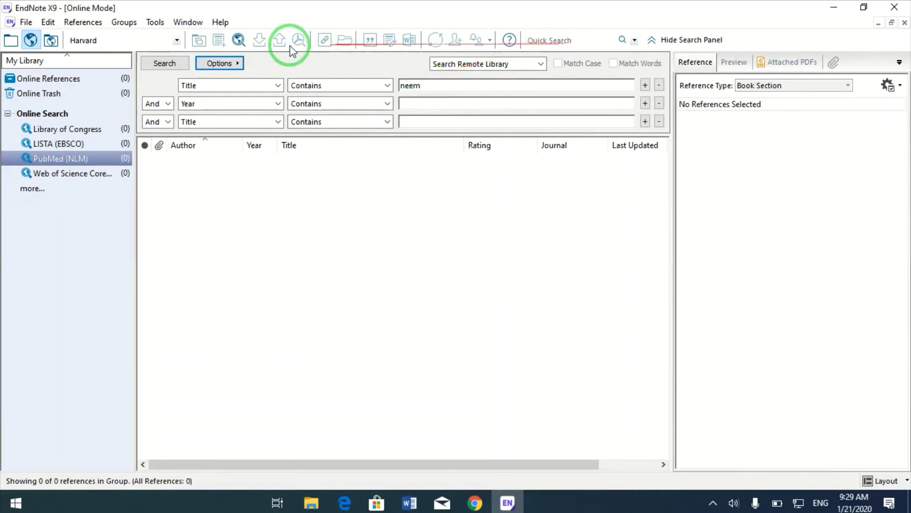
left_click(173, 64)
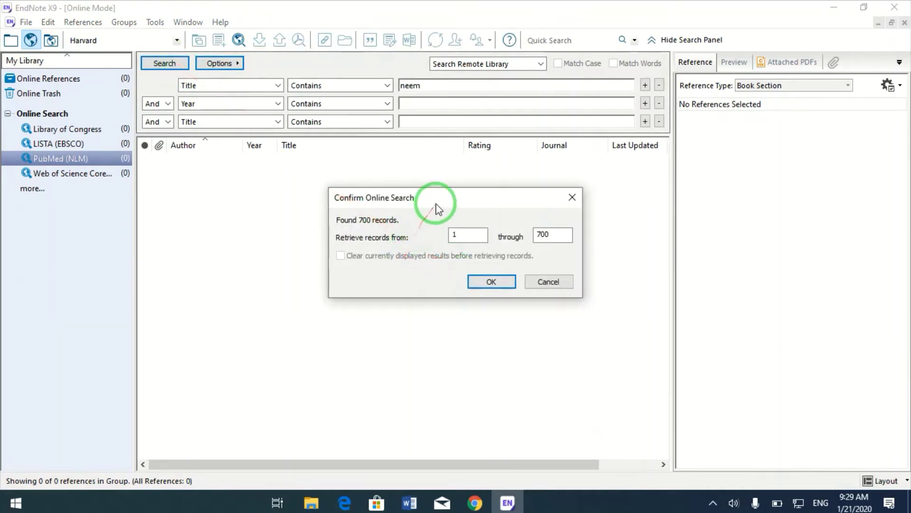
Try a retrieval range of records 6 through 70 for the online search.
left_click_drag(441, 198, 454, 180)
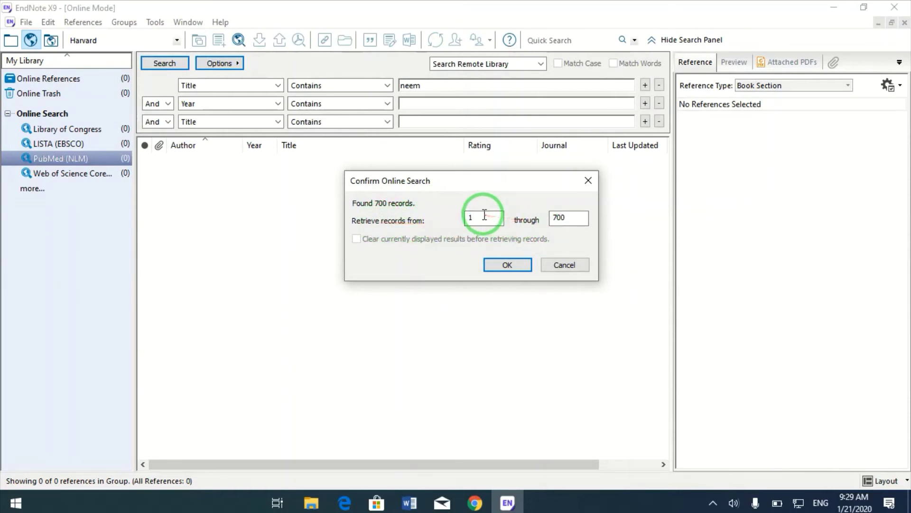
left_click_drag(582, 217, 550, 217)
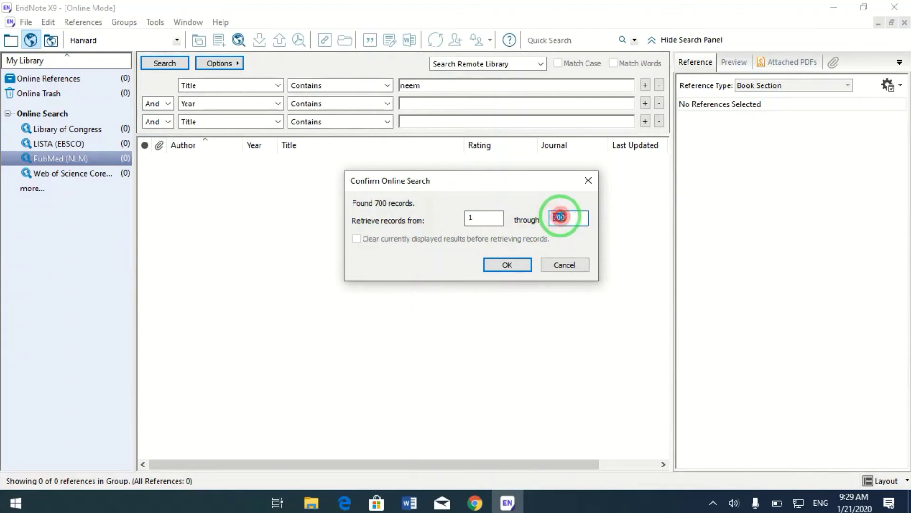
left_click(471, 218)
left_click_drag(471, 218, 469, 218)
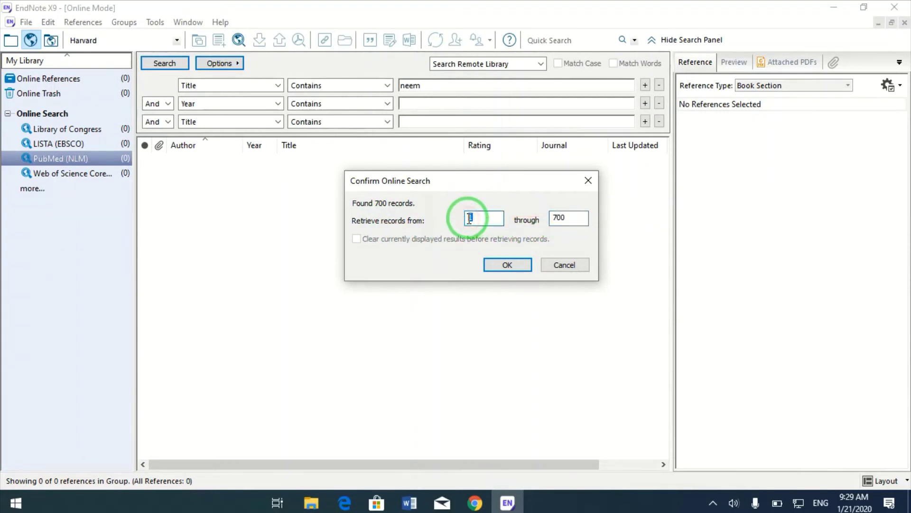
type("6")
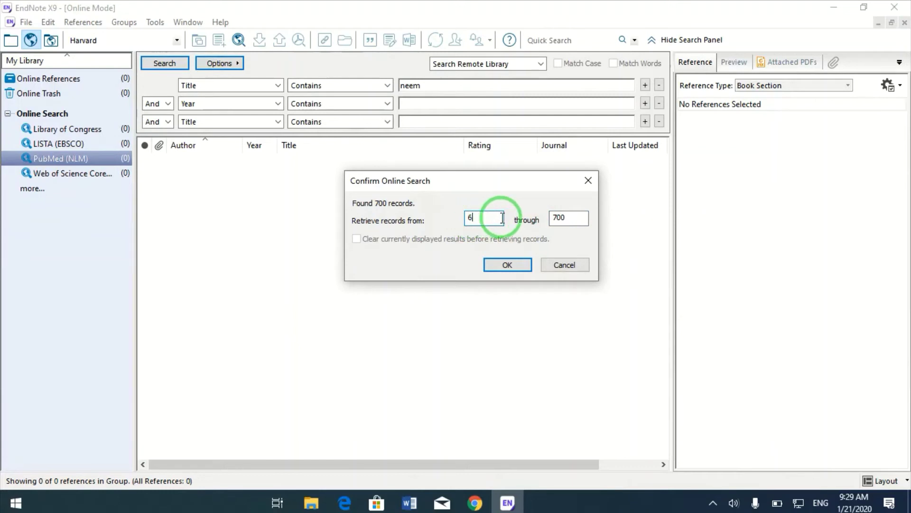
double_click(558, 217)
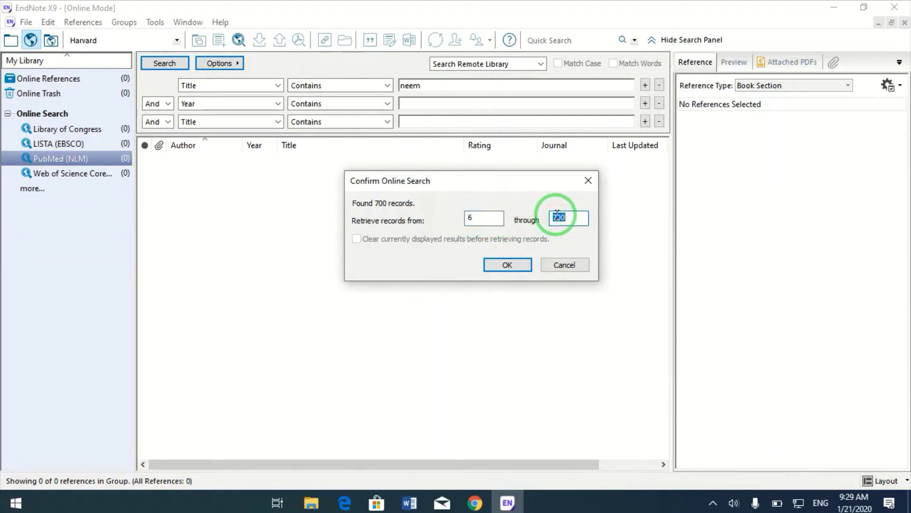
type("70")
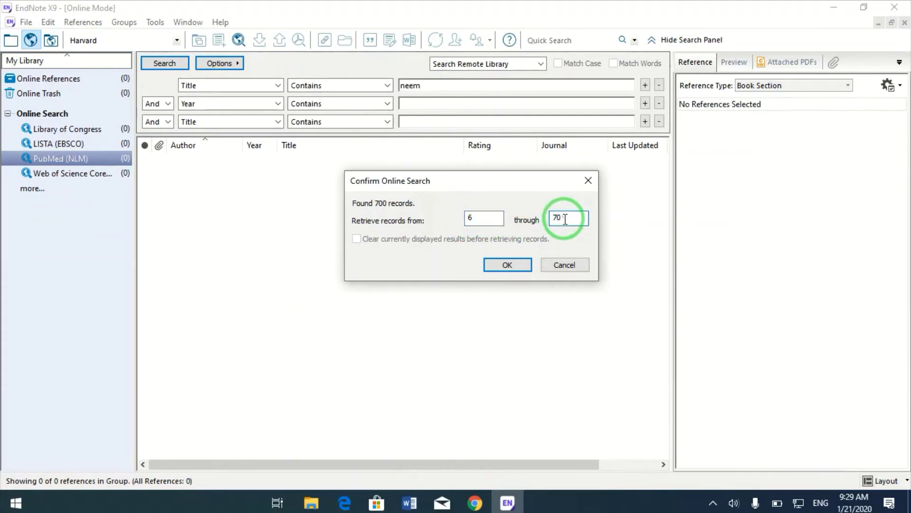
left_click_drag(563, 217, 539, 221)
Set the retrieval range to records 1 through 700 and retrieve them.
double_click(471, 218)
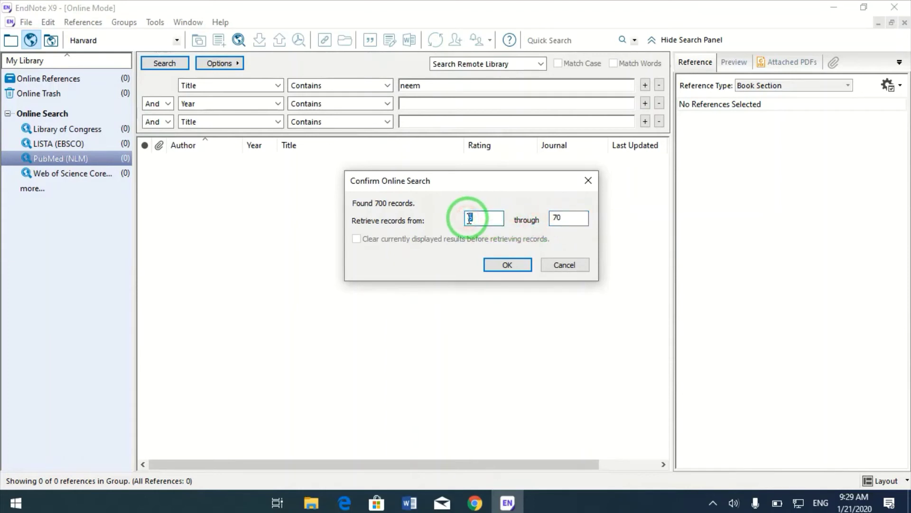
type("1")
double_click(559, 216)
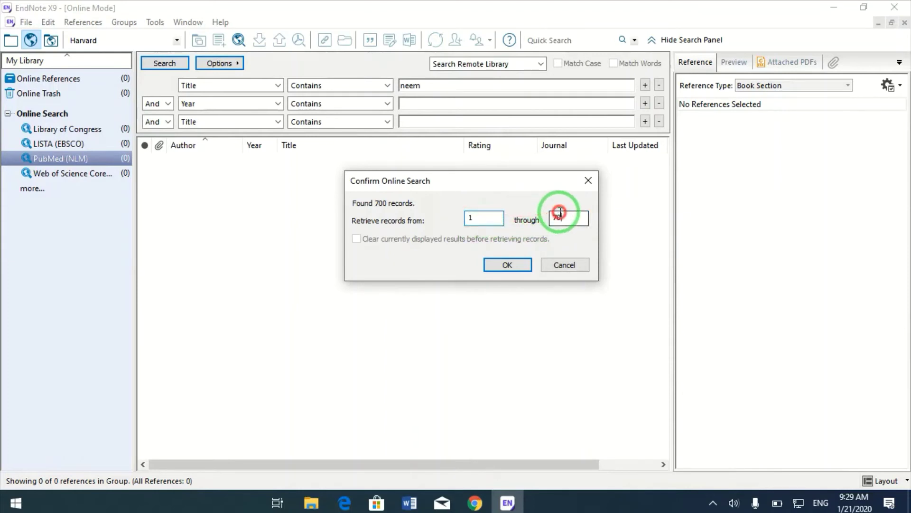
type("500")
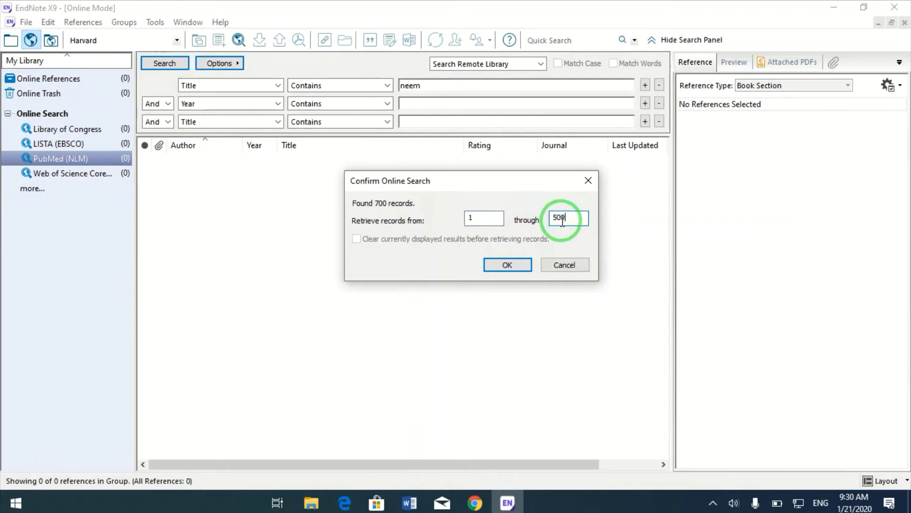
double_click(563, 218)
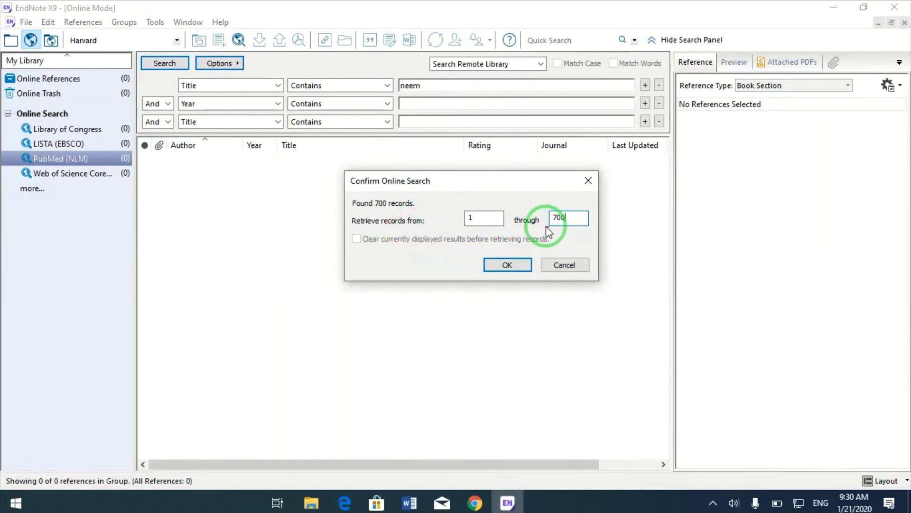
left_click(515, 263)
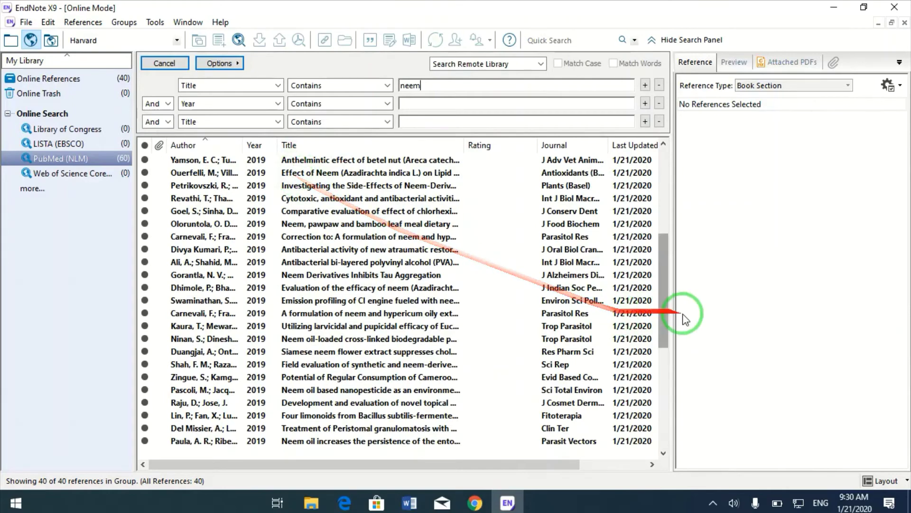
Browse the retrieved references to the end of the list and examine the reference fields of "The Basil and the Neem".
scroll(666, 316, "down", 7)
mouse_move(667, 350)
left_mouse_down()
mouse_move(659, 151)
mouse_move(667, 364)
left_mouse_up()
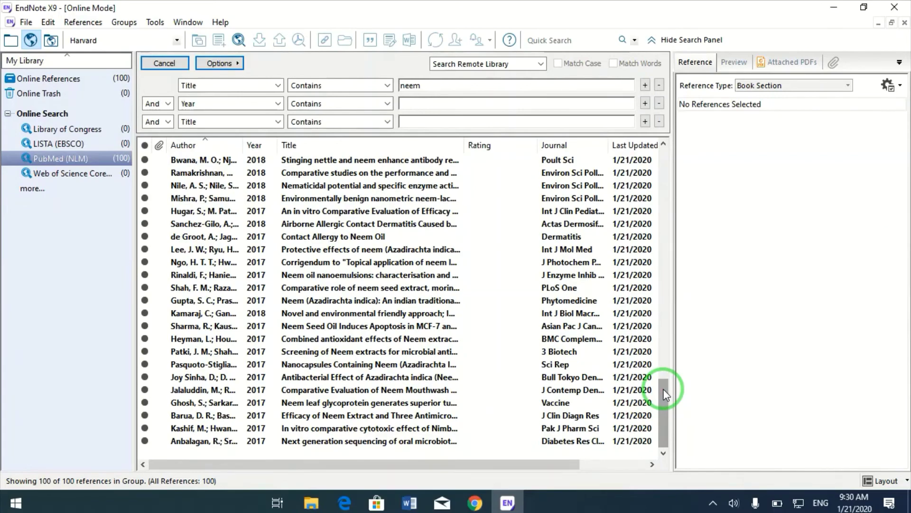
left_click_drag(663, 391, 667, 411)
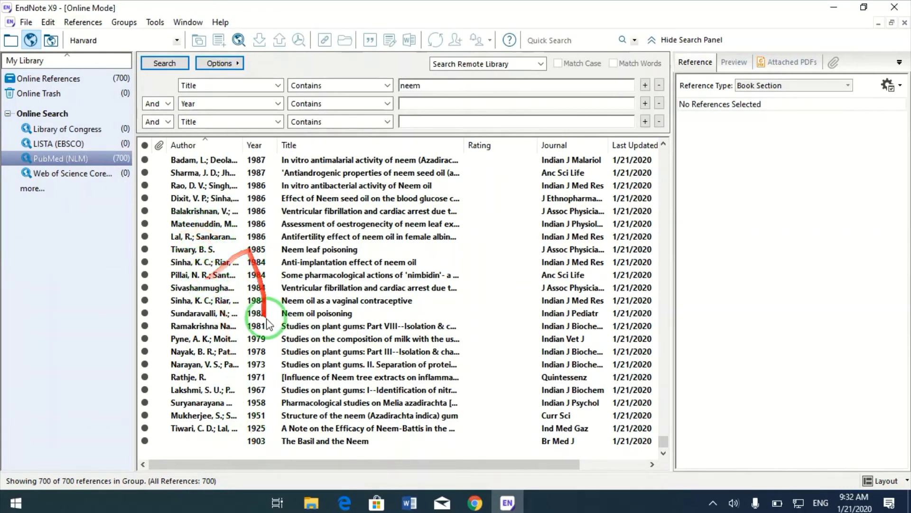
left_click(313, 440)
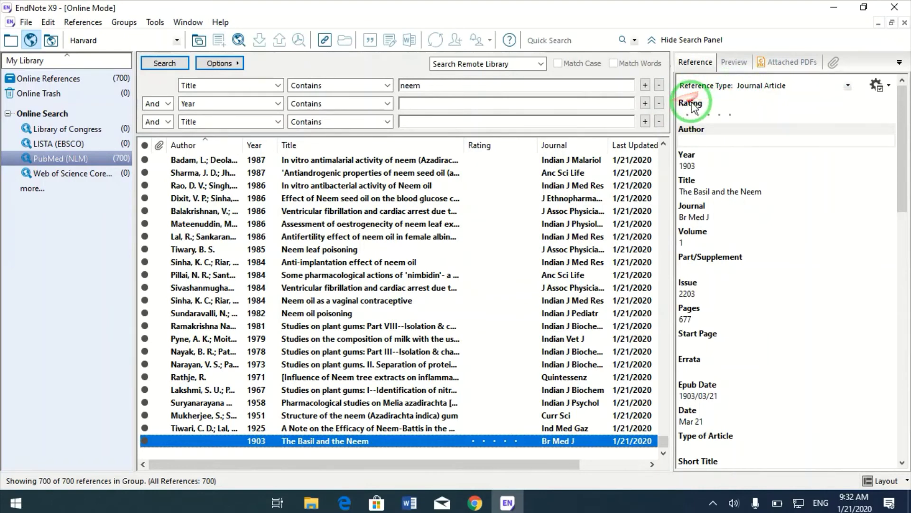
left_click(704, 138)
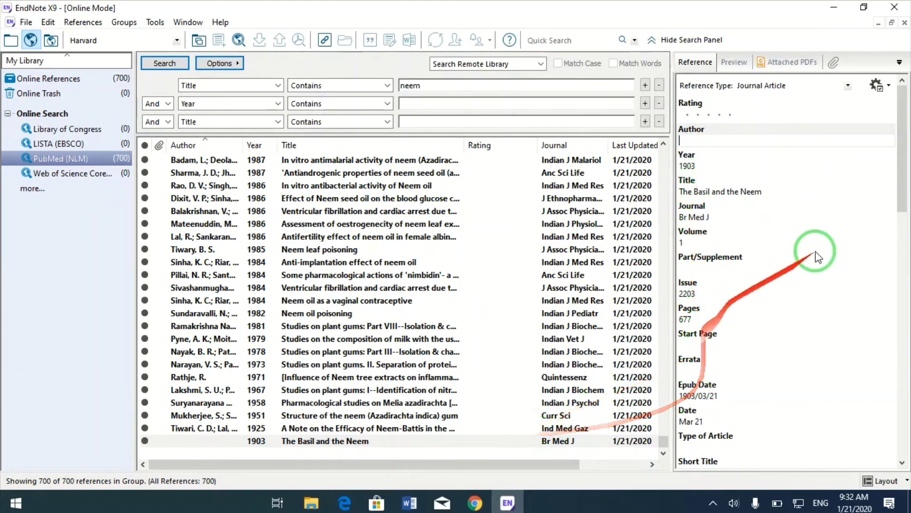
left_click_drag(906, 107, 902, 84)
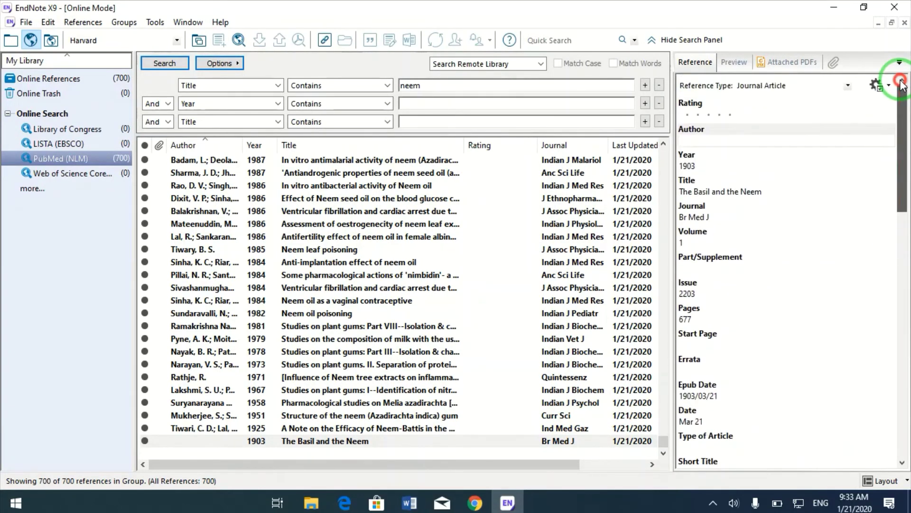
left_click(226, 438)
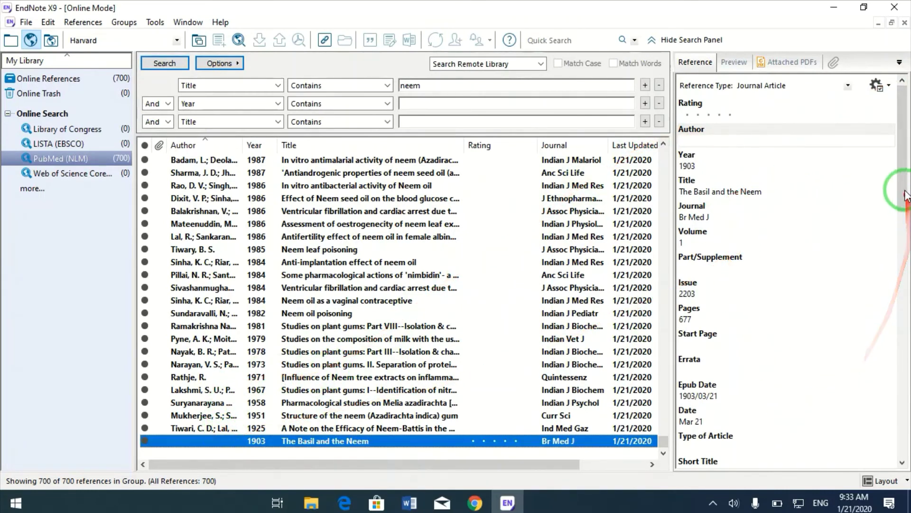
left_click_drag(905, 195, 897, 397)
left_click(747, 280)
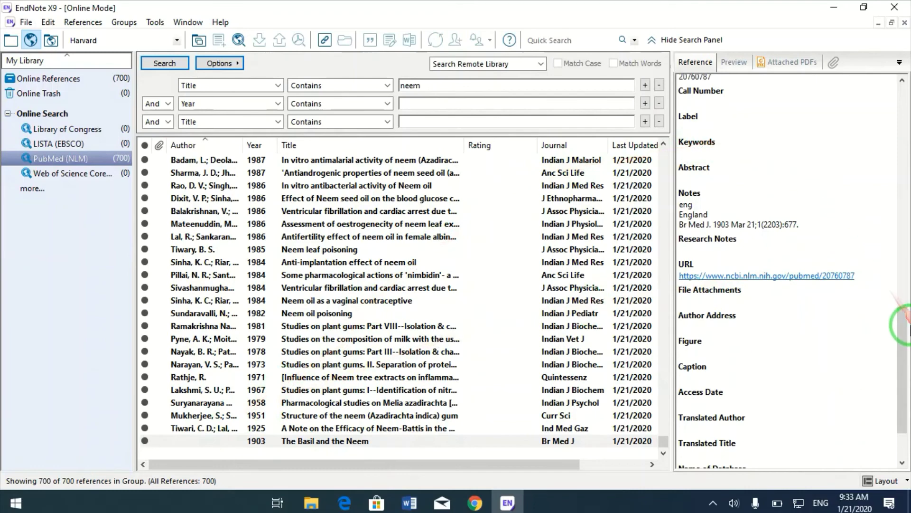
left_click_drag(907, 328, 906, 93)
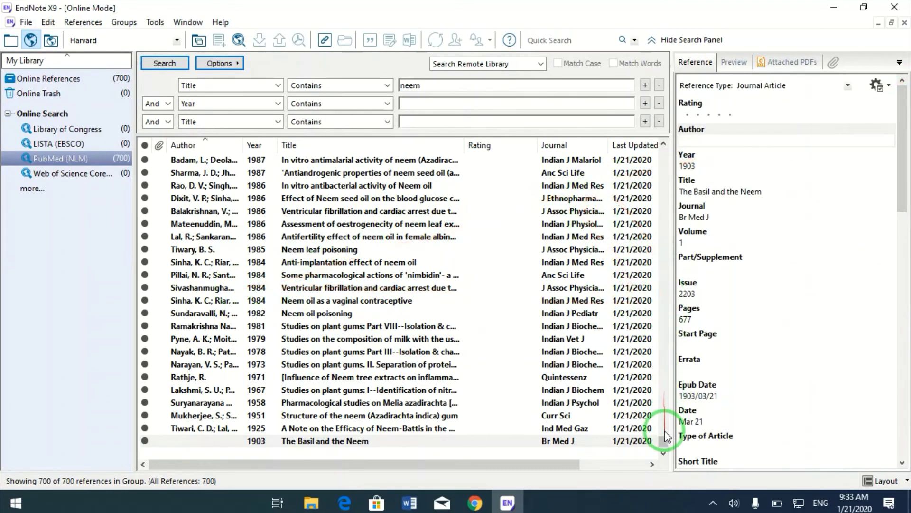
Add the first PubMed result to the "extracts materials" group and open that group in the local library.
left_click_drag(664, 436, 662, 151)
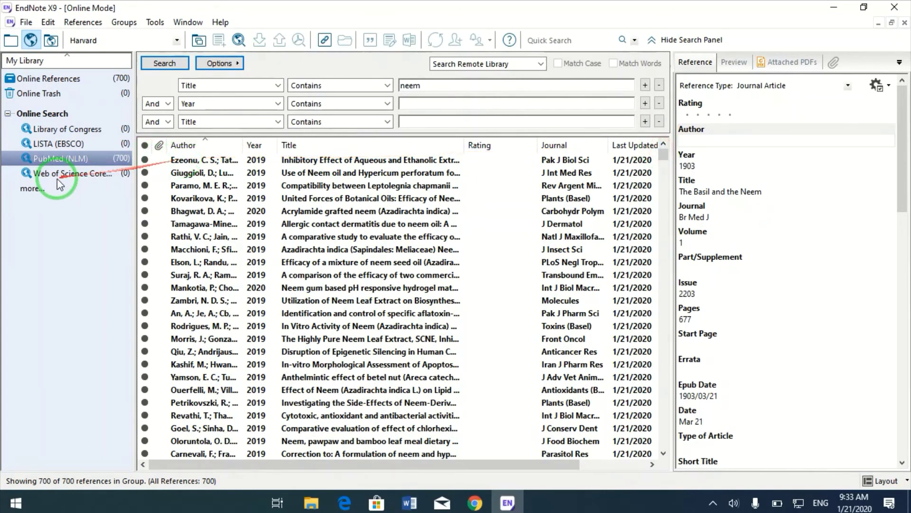
left_click(182, 161)
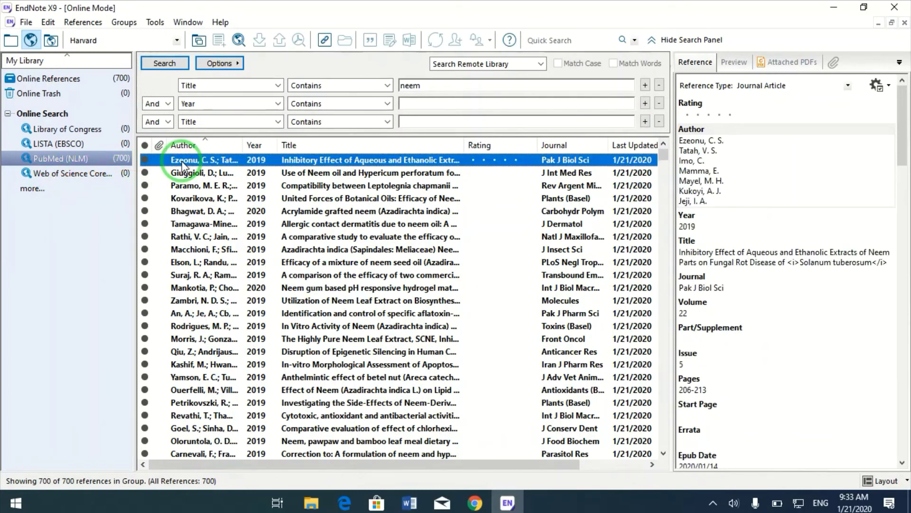
right_click(181, 161)
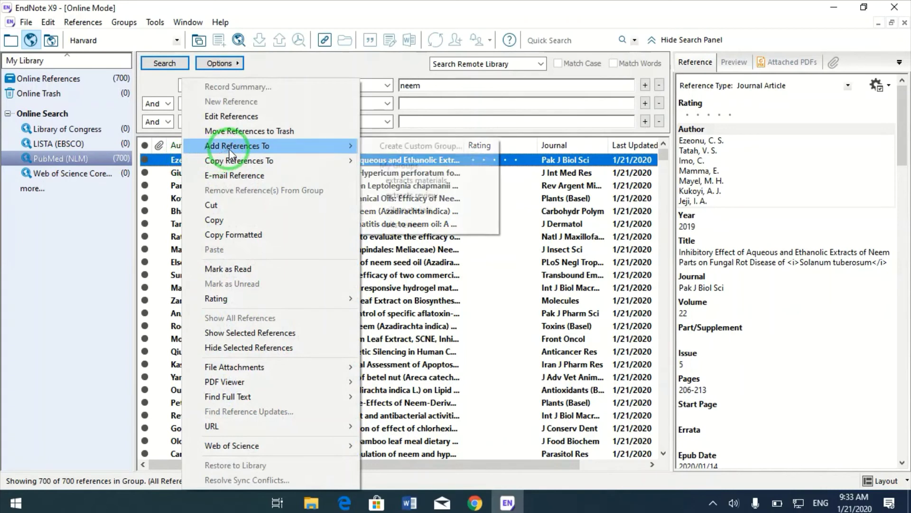
mouse_move(284, 149)
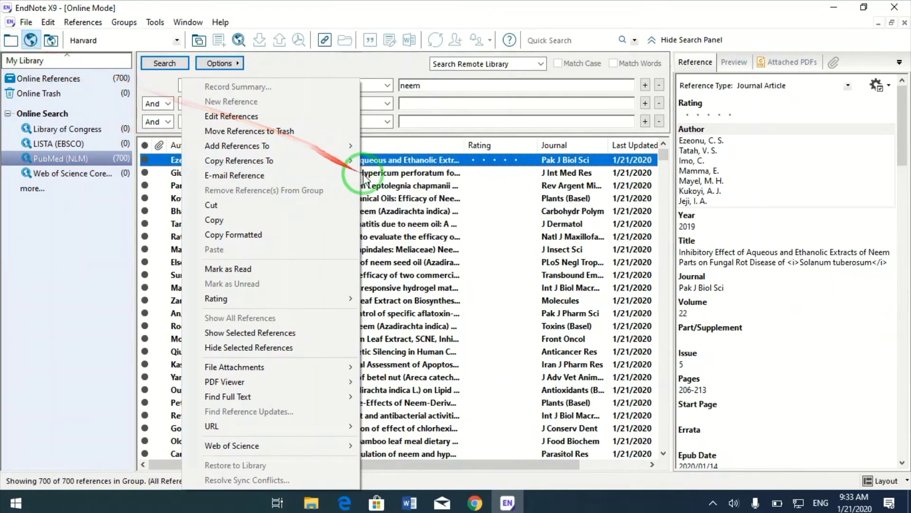
mouse_move(239, 145)
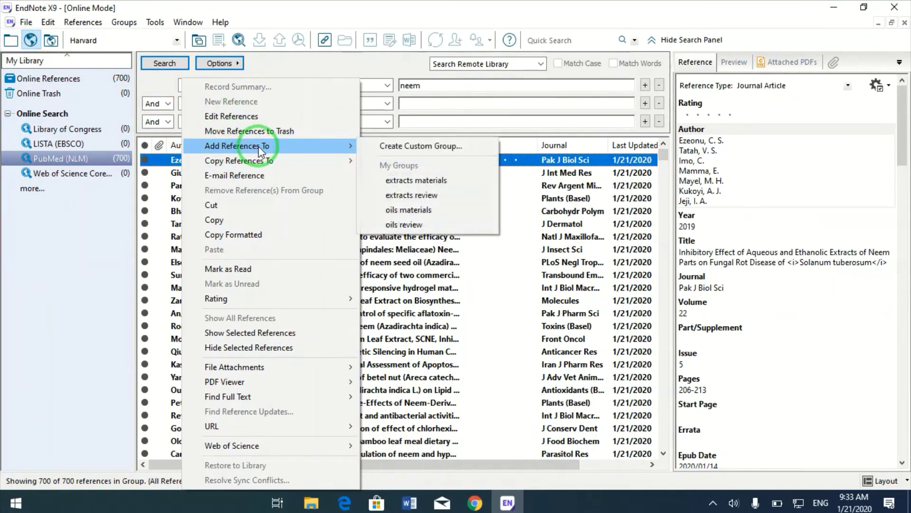
left_click(407, 180)
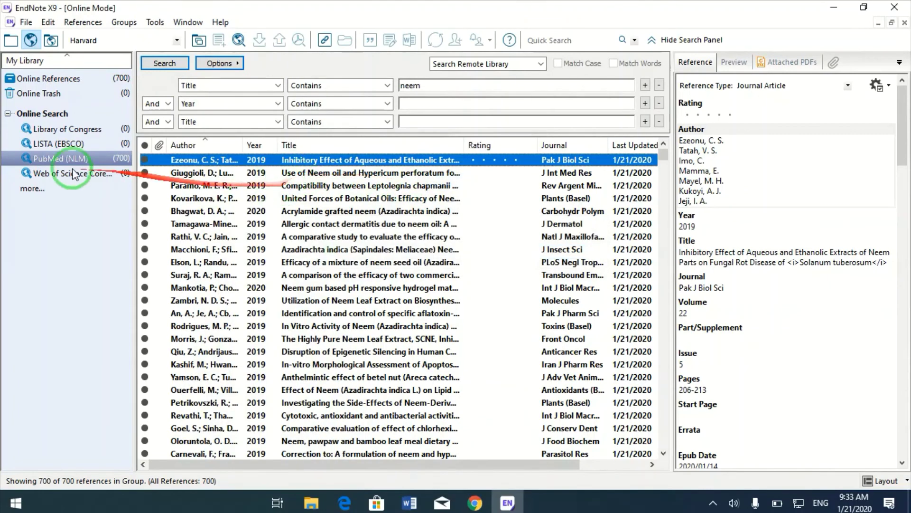
left_click(12, 41)
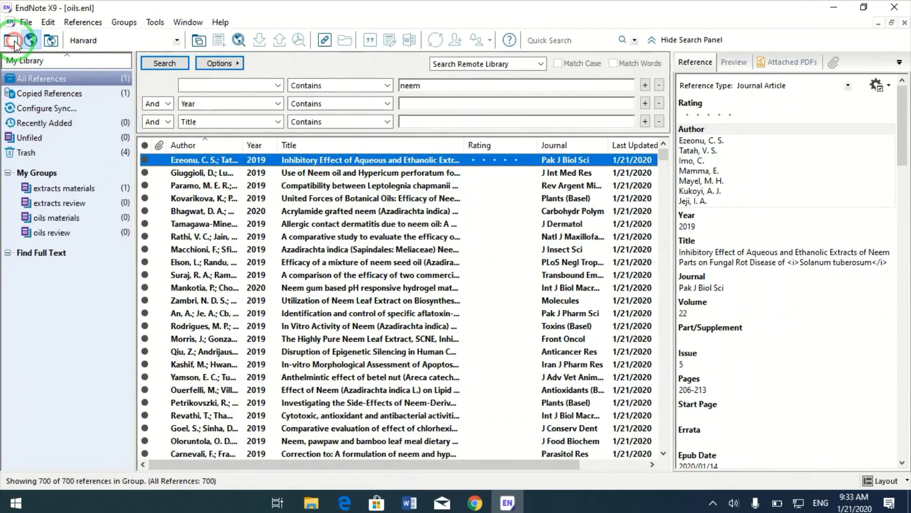
left_click(65, 188)
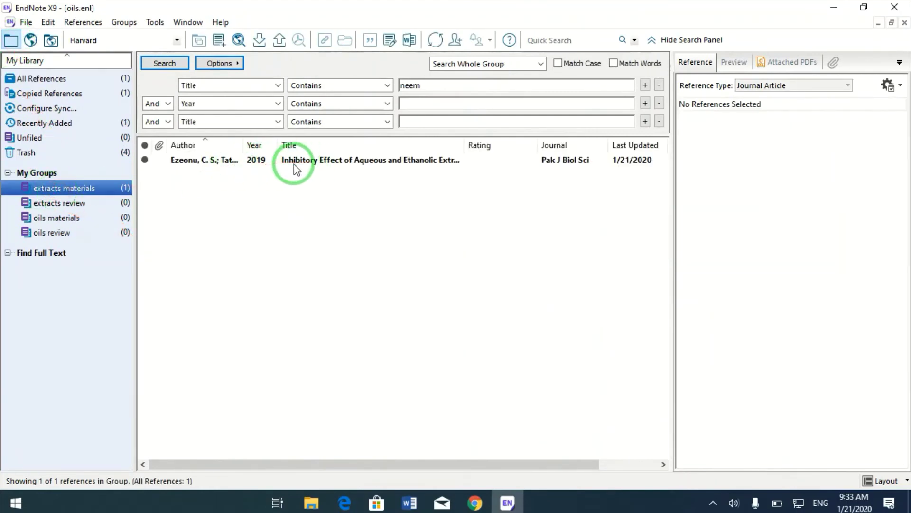
Return to the online search results and examine the reference fields of the untitled 1992 record and "Government Watch: Neem partially redeemed".
left_click(31, 40)
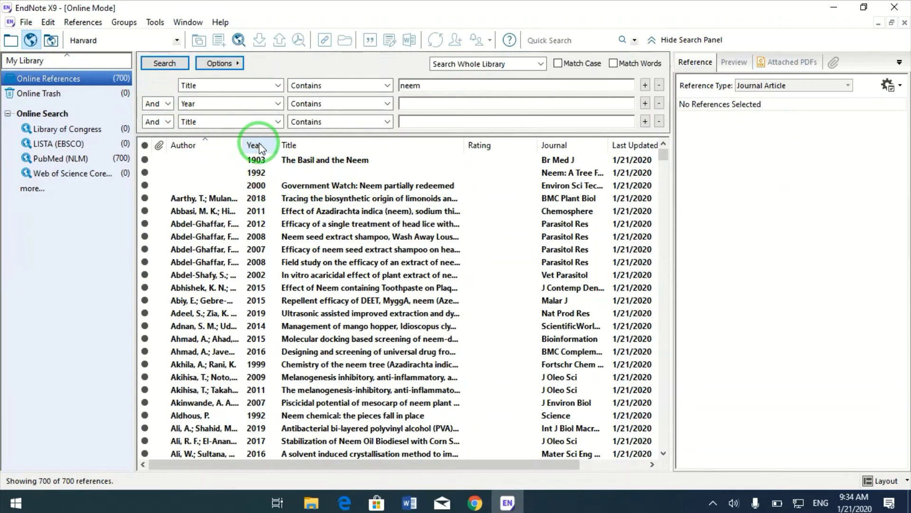
left_click(259, 173)
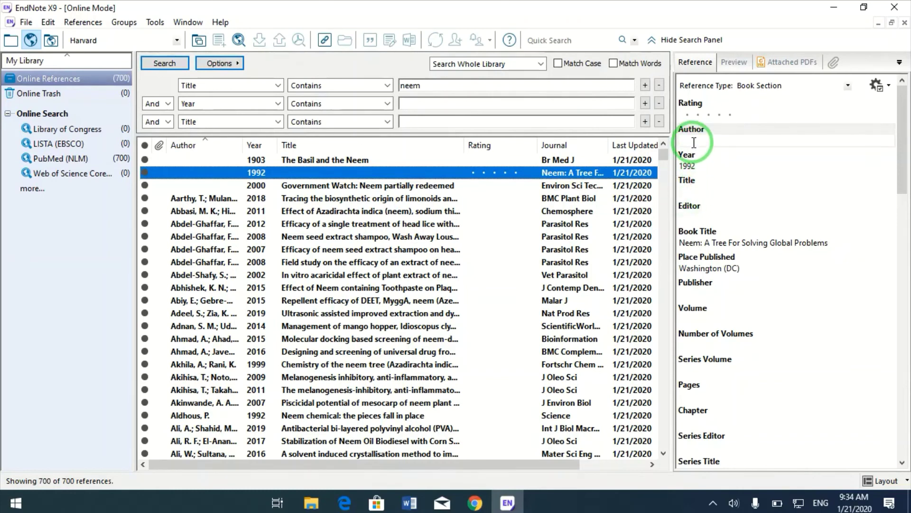
left_click(341, 185)
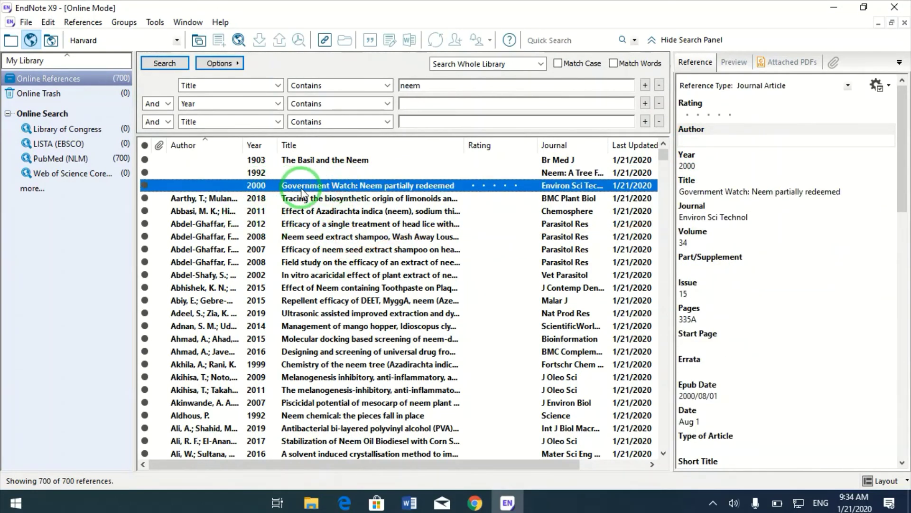
left_click(185, 188)
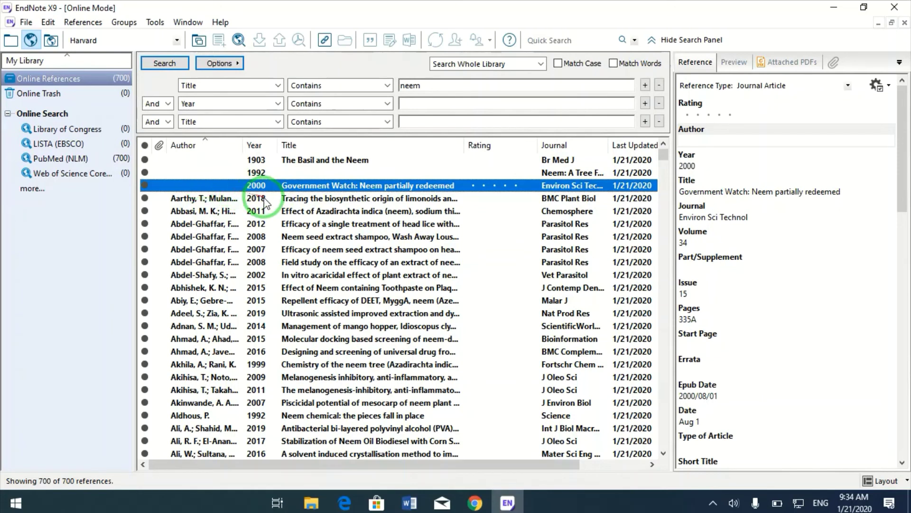
Sort the retrieved online references by year in descending order and return to the start of the list.
left_click(255, 143)
left_click(255, 144)
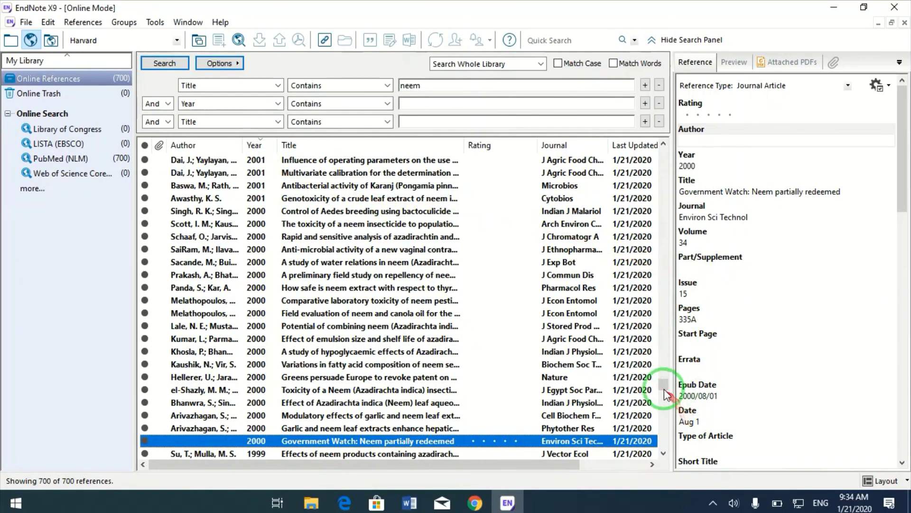
left_click_drag(663, 382, 658, 143)
Add the references in rows 1, 5, 9, 12, 14, 15 and 16 of the year-sorted list to the "oils review" group.
left_click(221, 161)
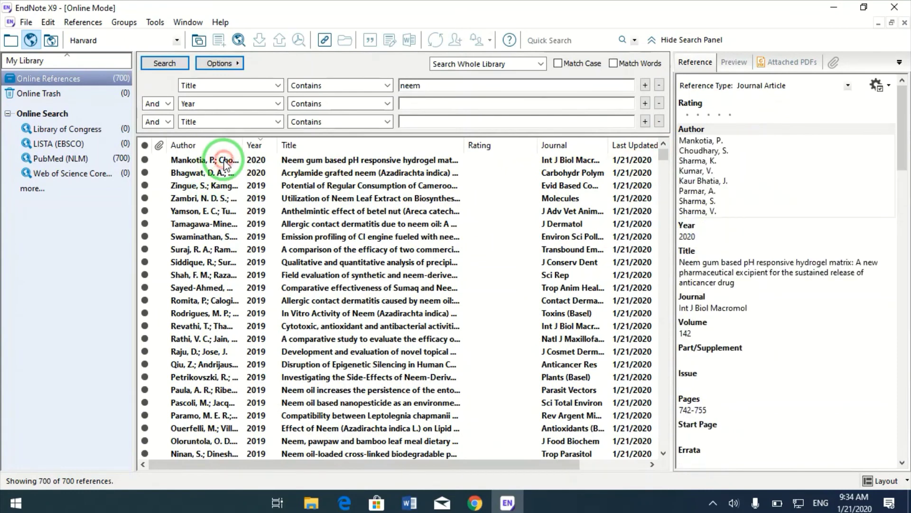
left_click_drag(224, 166, 182, 162)
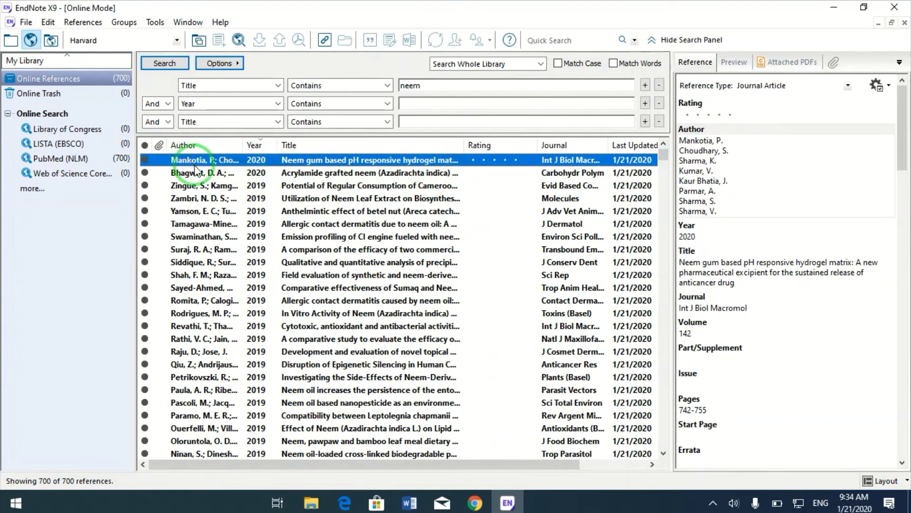
left_click(189, 213)
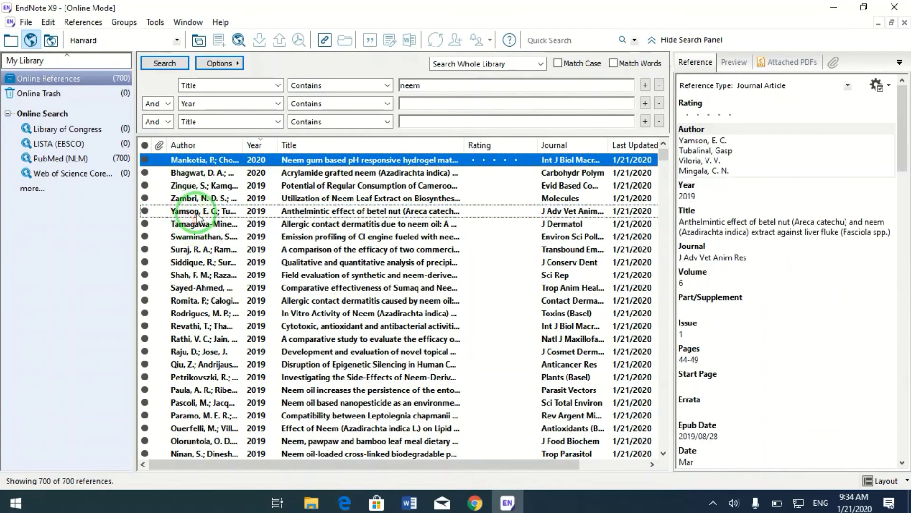
left_click(190, 211, "ctrl")
left_click(199, 260, "ctrl")
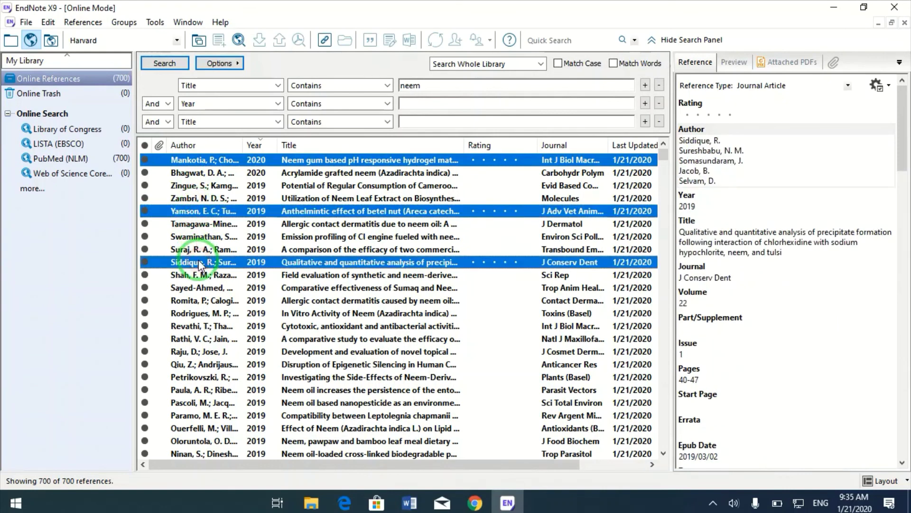
left_click(204, 301, "ctrl")
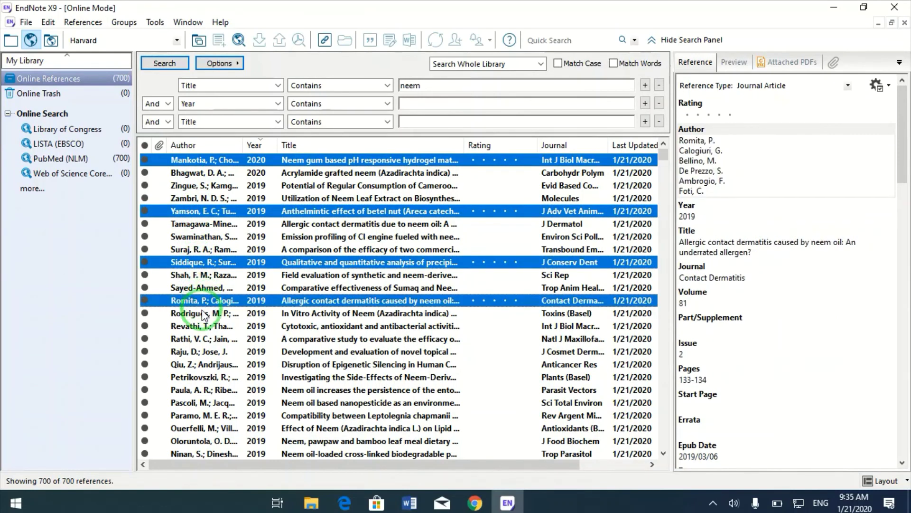
left_click(203, 327, "ctrl")
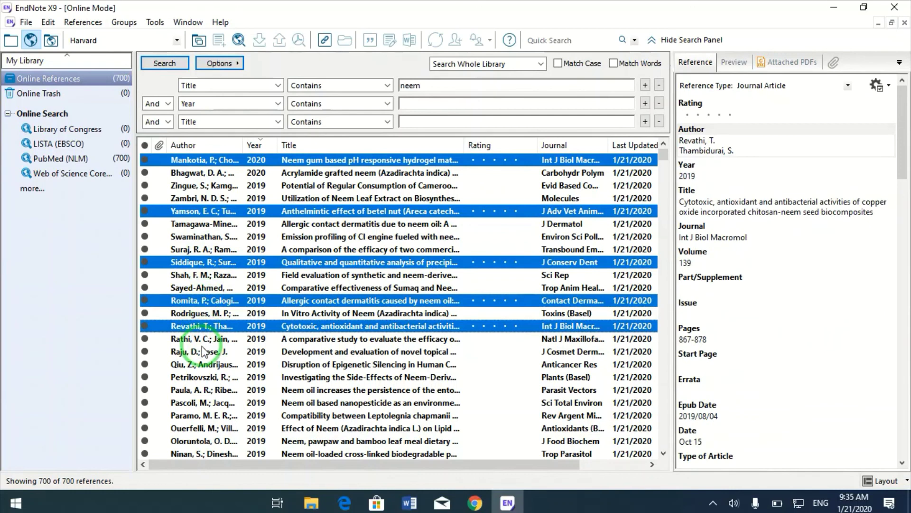
left_click(203, 338, "ctrl")
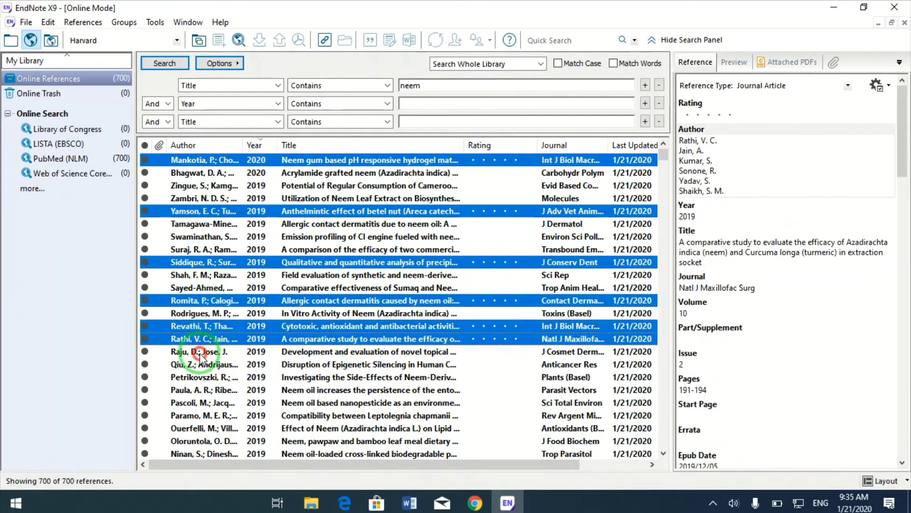
left_click(200, 353, "ctrl")
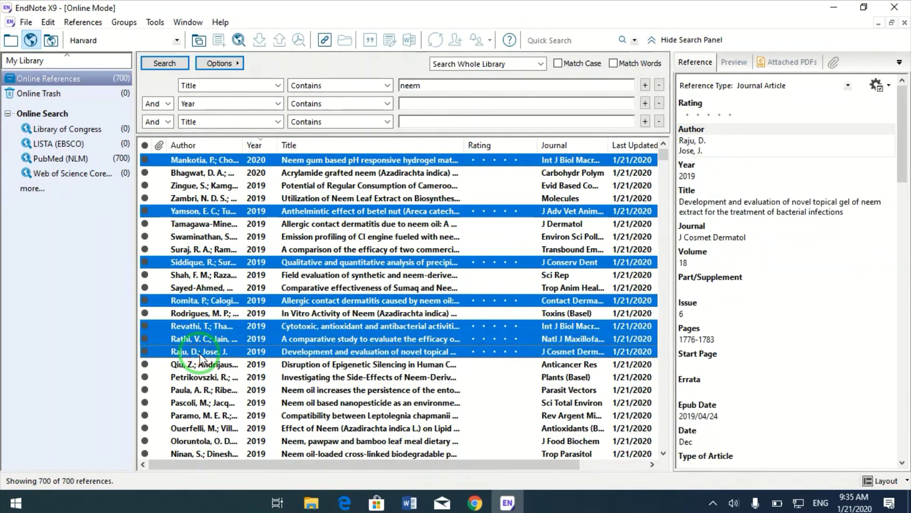
right_click(224, 303)
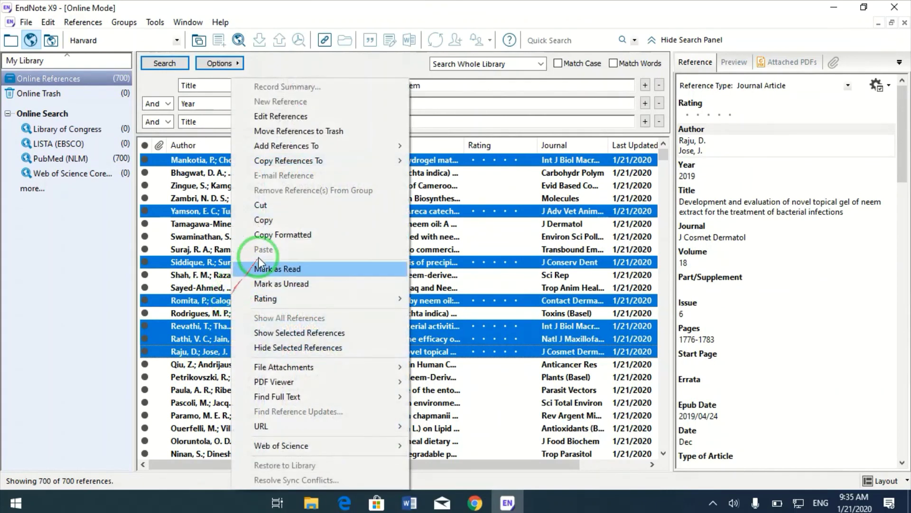
mouse_move(329, 150)
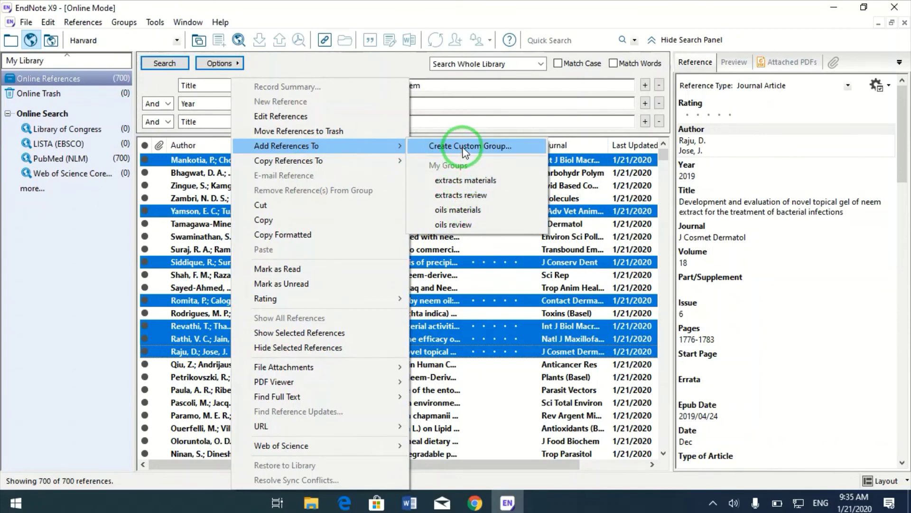
left_click(470, 223)
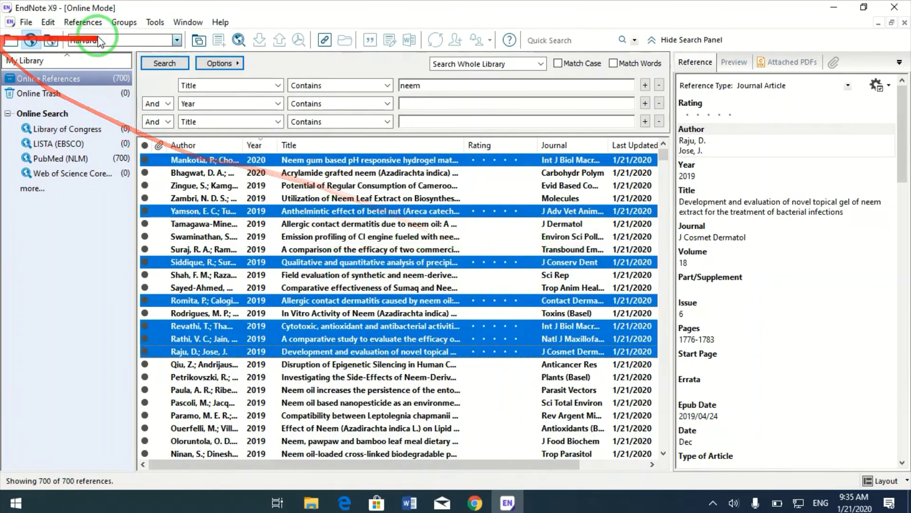
Switch to the local library, check the newly added references among all references, and view the "oils review" group.
left_click(11, 41)
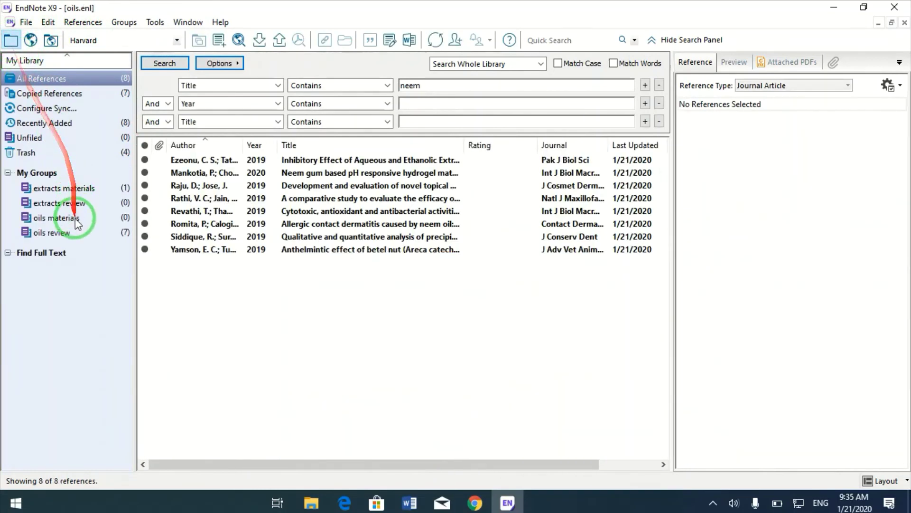
left_click(223, 248)
left_click(217, 174, "shift")
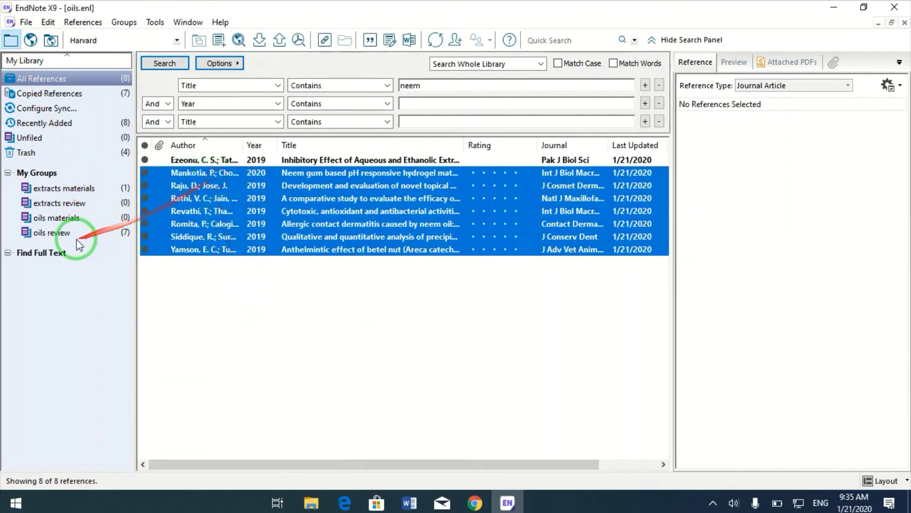
left_click(58, 235)
left_click_drag(386, 373, 425, 283)
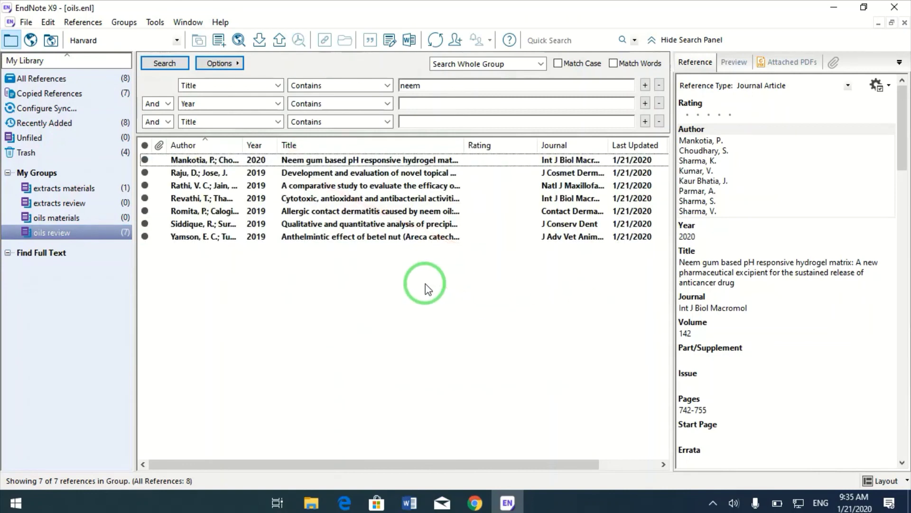